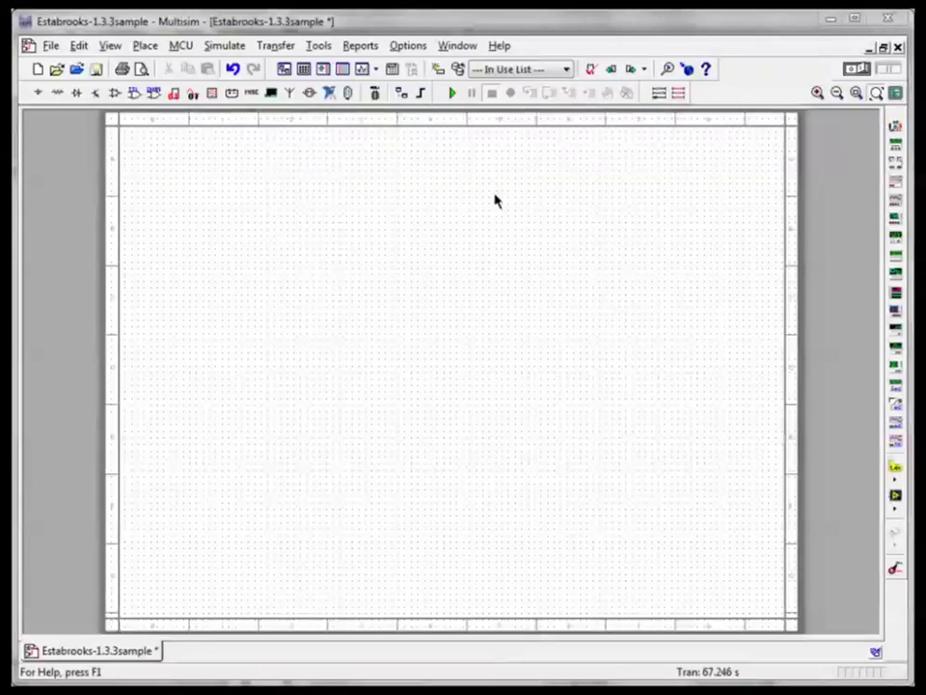
Place a text label near the sheet bottom: the author's name, then 'Ckt 1.3.3 sample' below it.
left_click(144, 48)
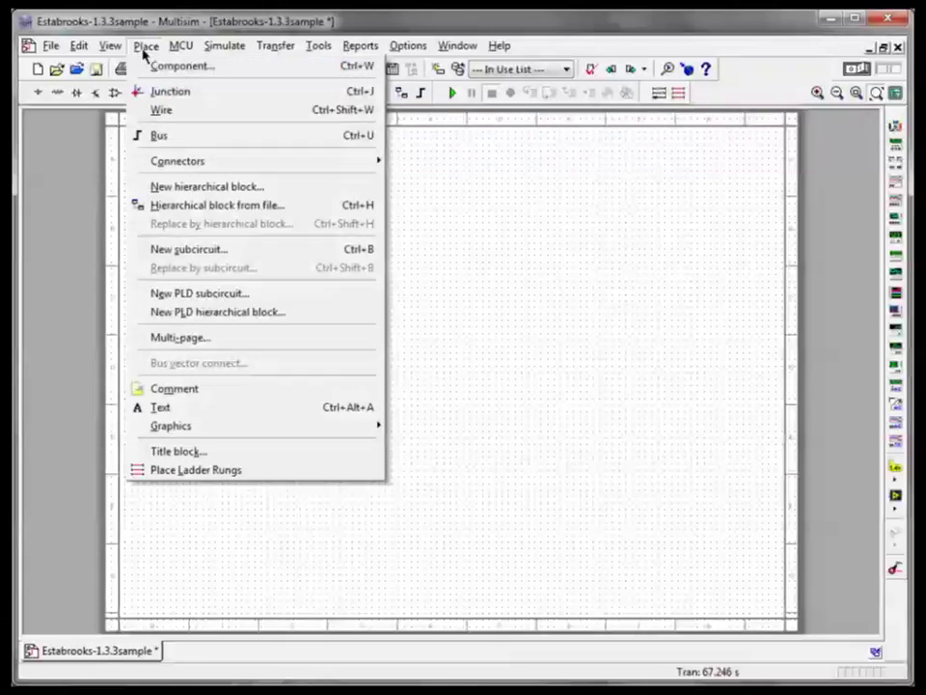
left_click(152, 407)
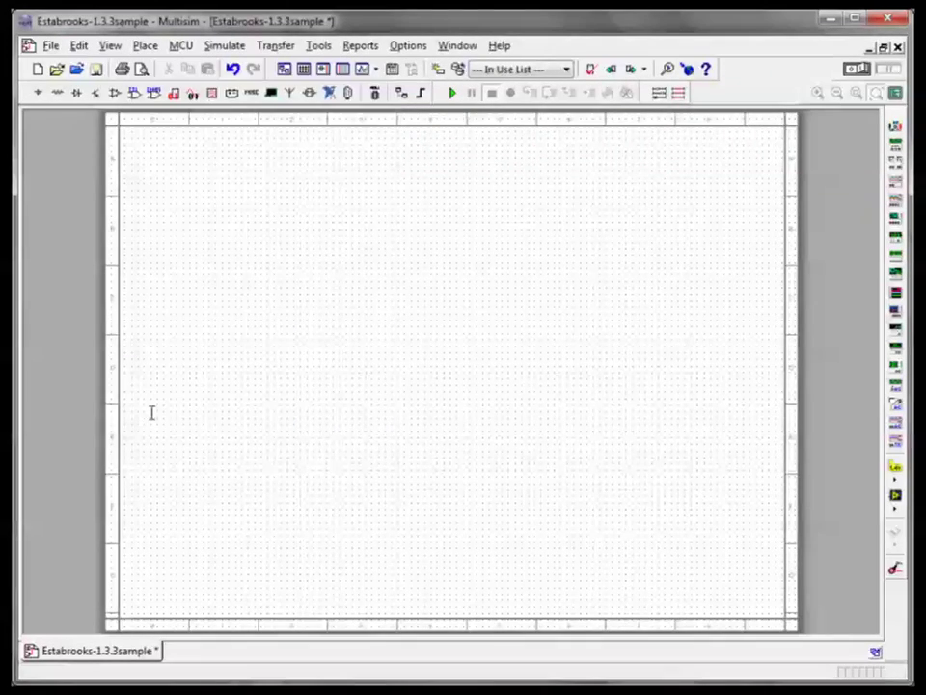
left_click(455, 588)
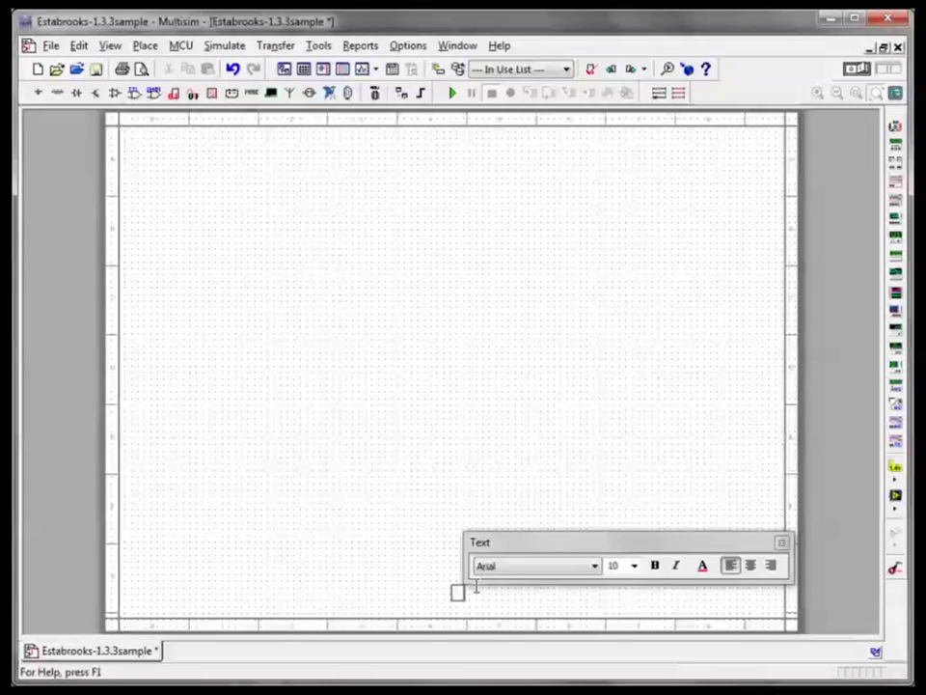
type("Estabro")
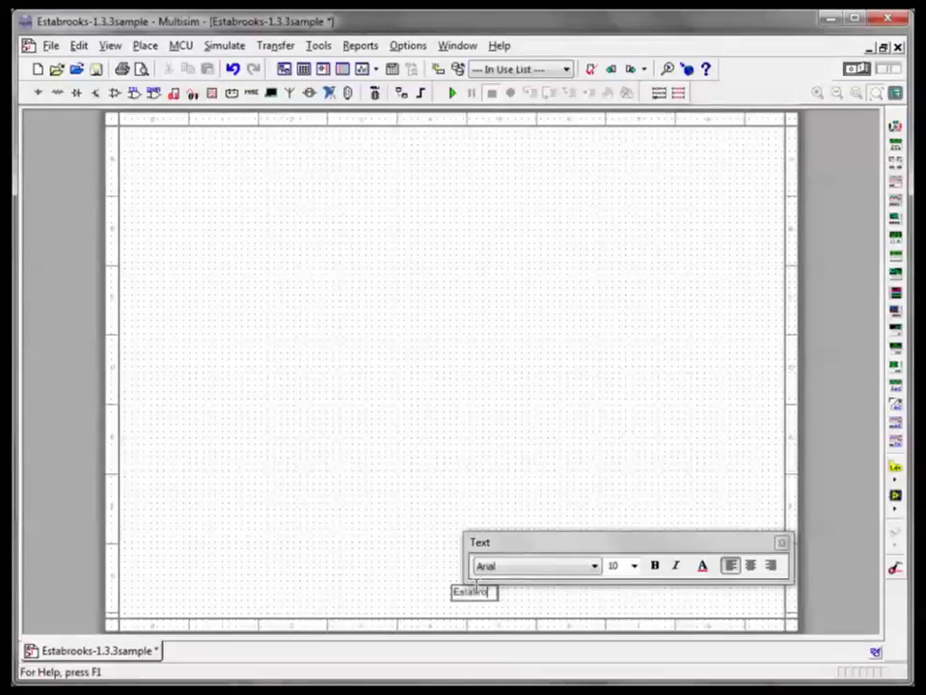
type("oks")
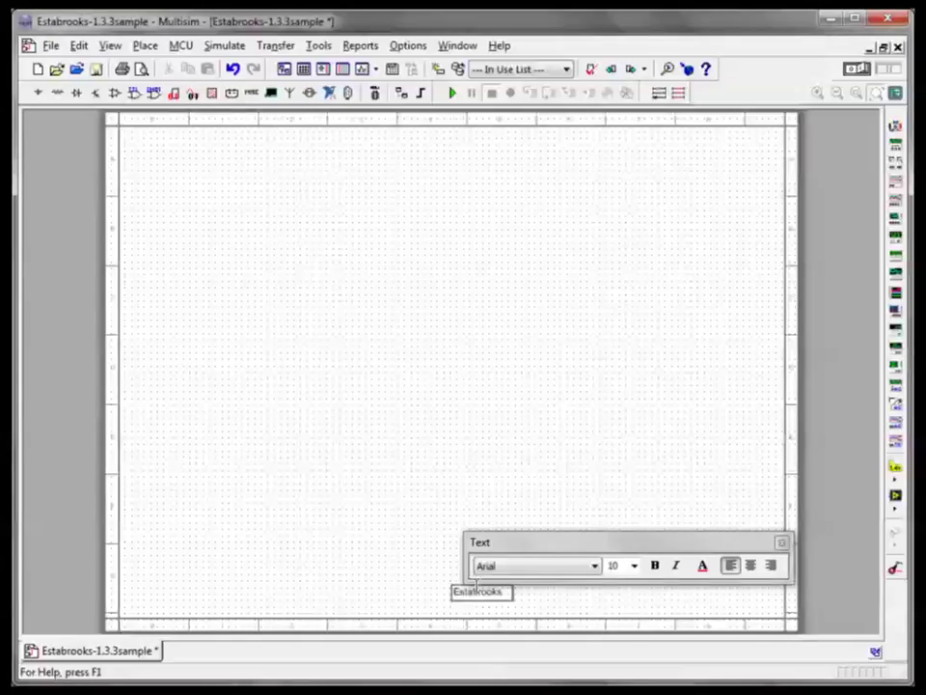
key("Return")
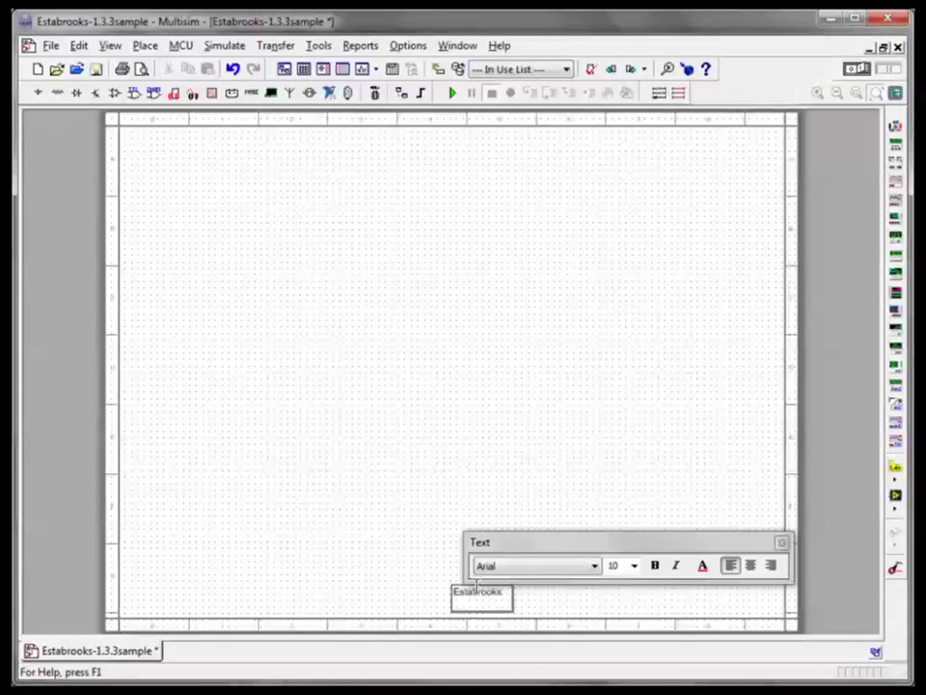
type("Ci")
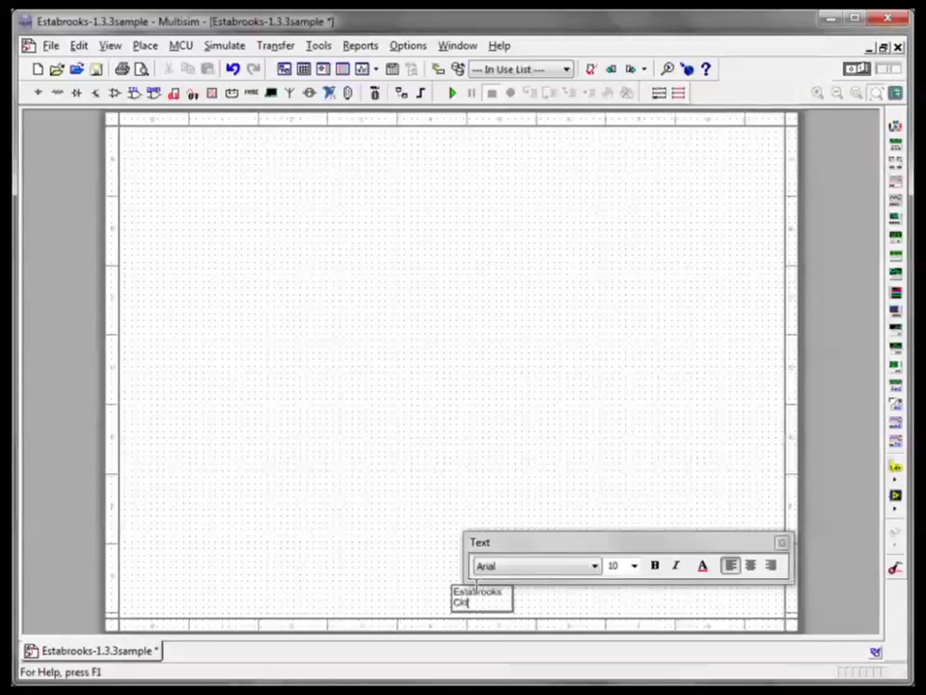
type("t 1.3.3 sample")
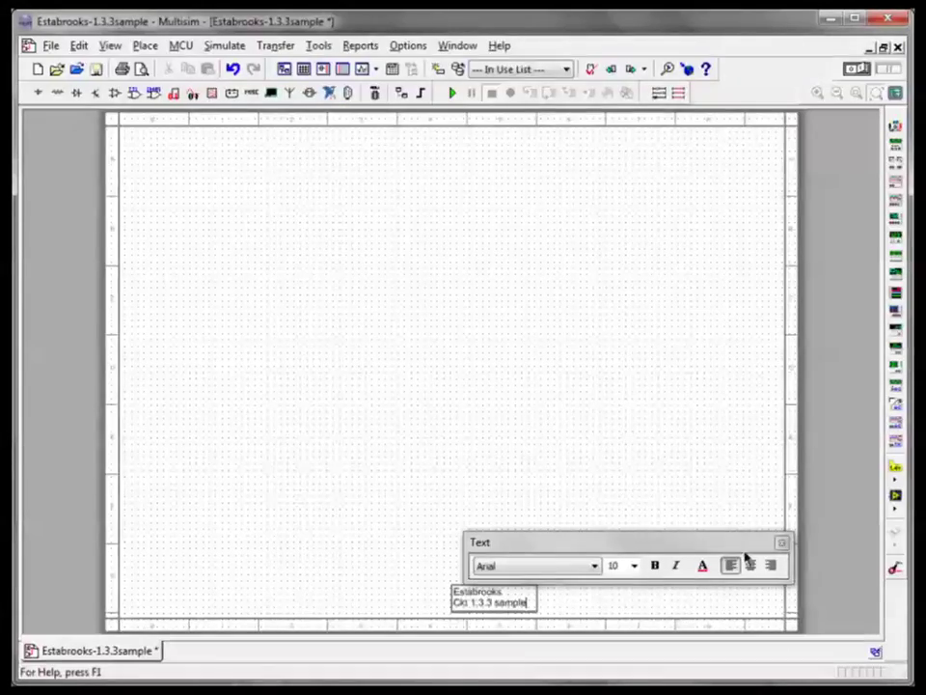
left_click(781, 543)
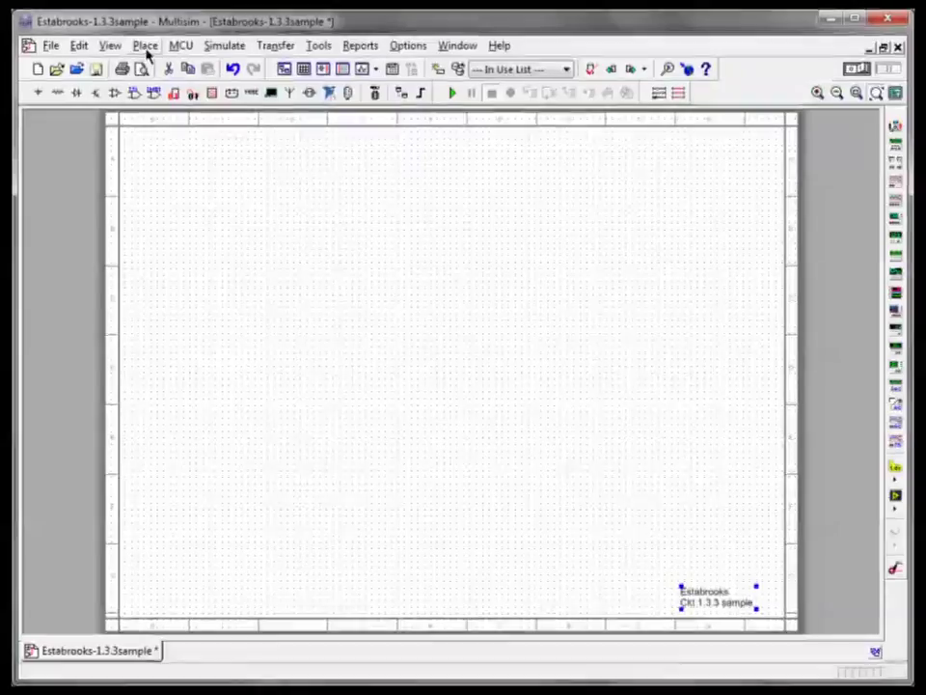
Select the 820 Ω resistor from the Basic group's RESISTOR family.
left_click(144, 49)
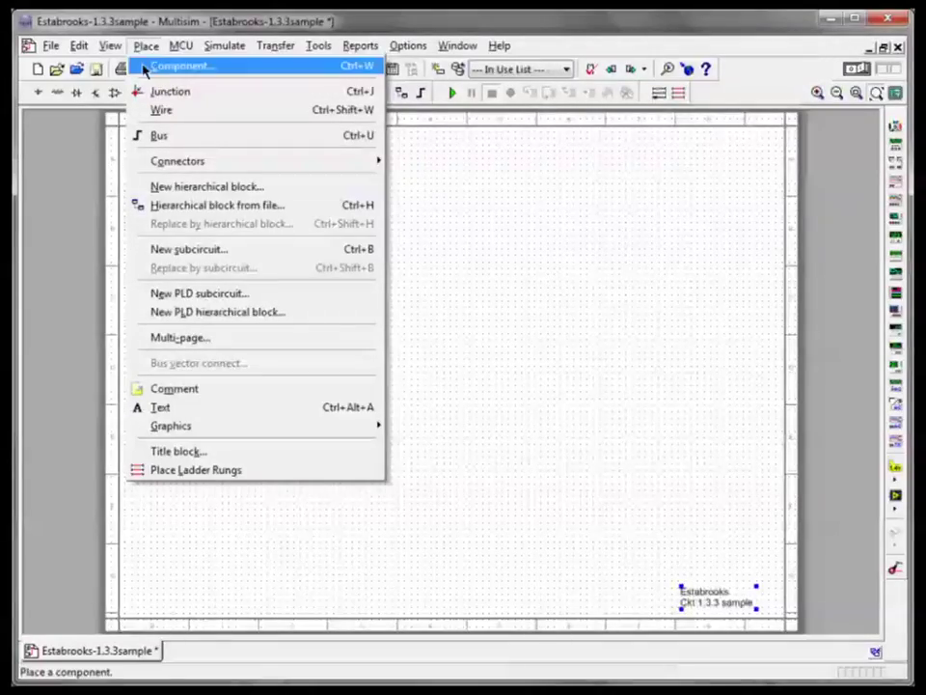
left_click(170, 68)
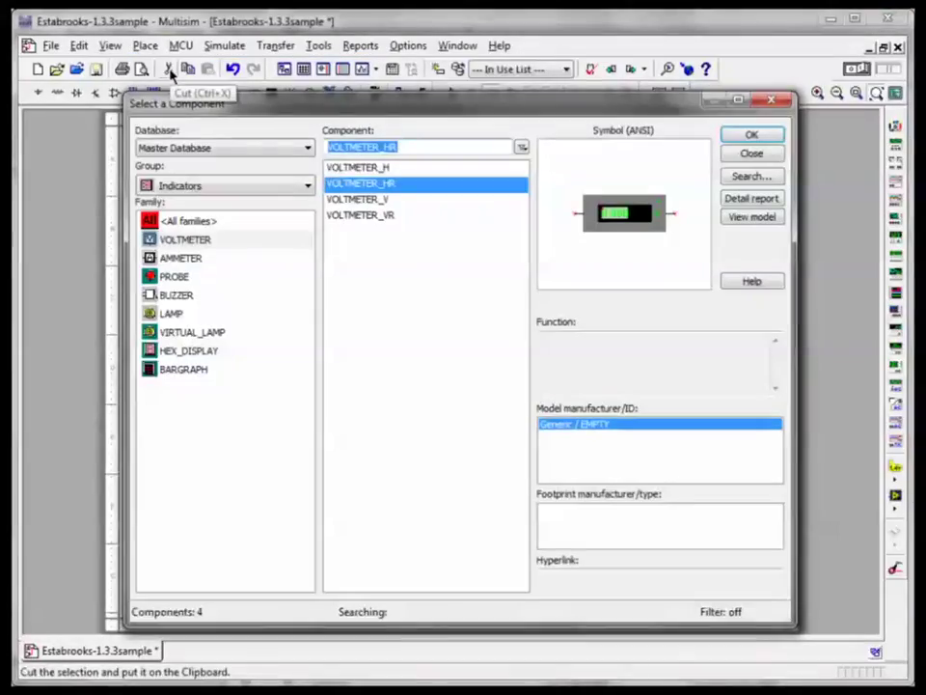
left_click(231, 186)
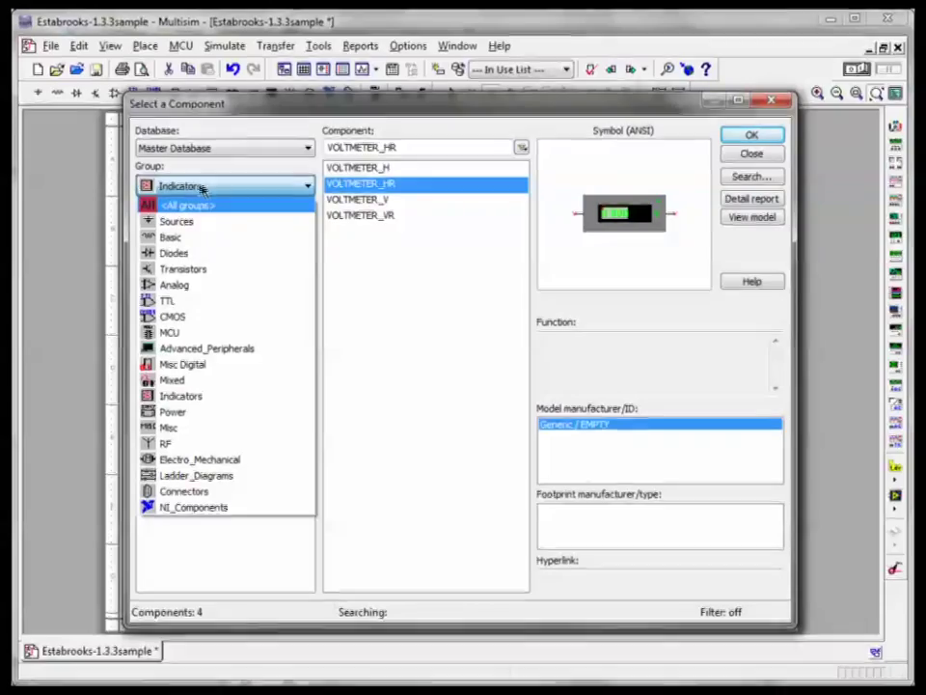
left_click(175, 241)
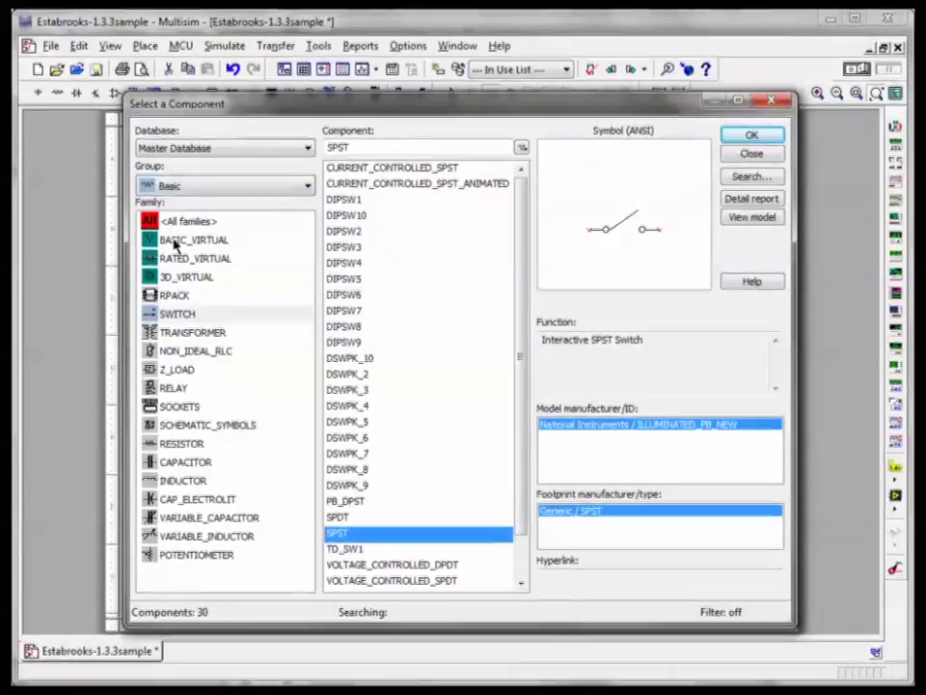
left_click(183, 444)
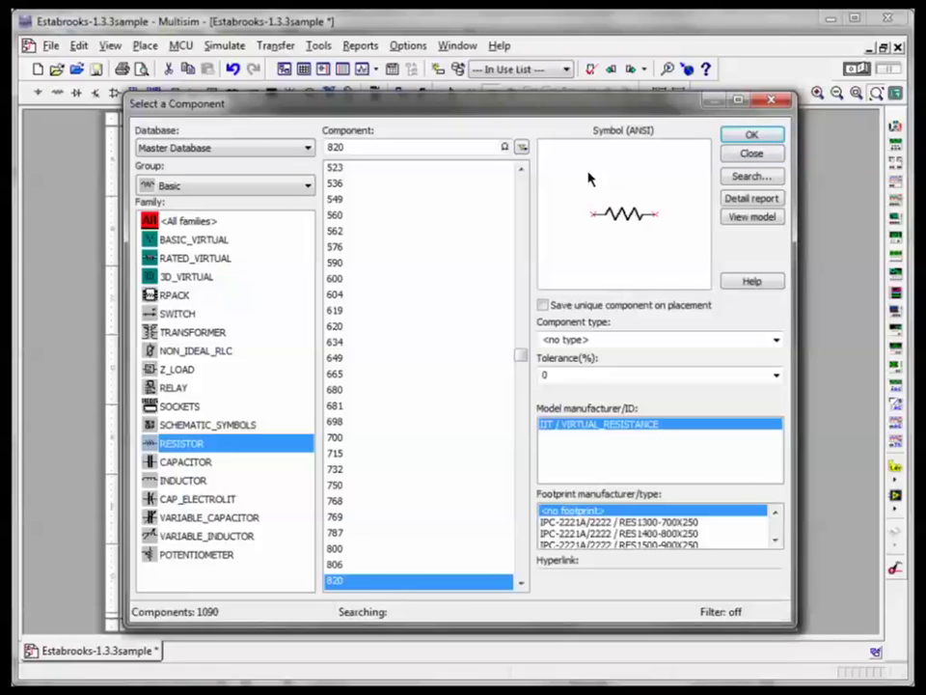
left_click(751, 136)
Place R1 above the sheet's middle, R2 to its right and R3 below R1.
left_click(441, 266)
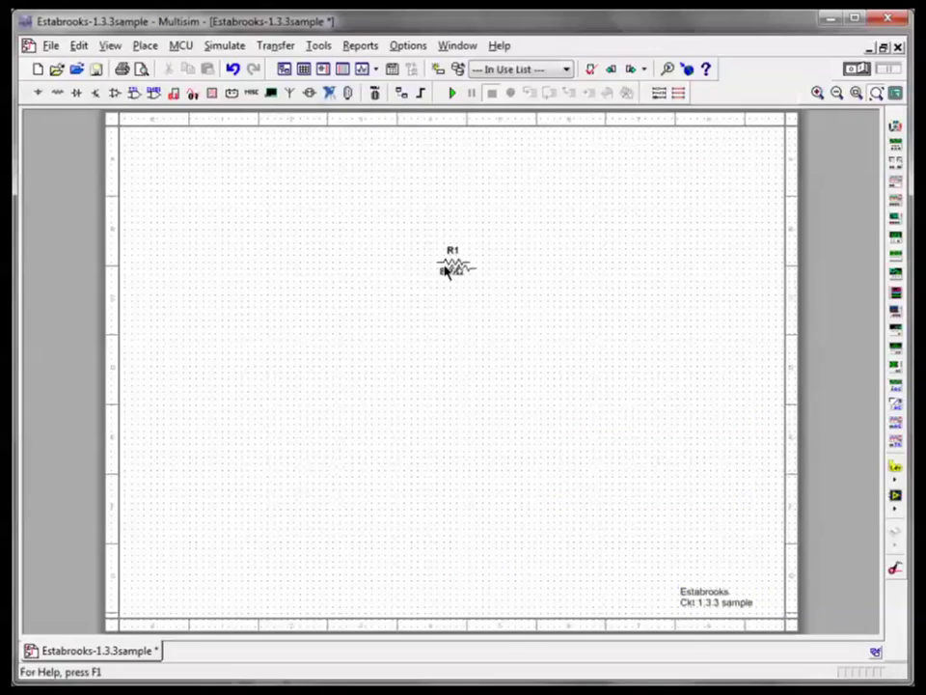
left_click(549, 341)
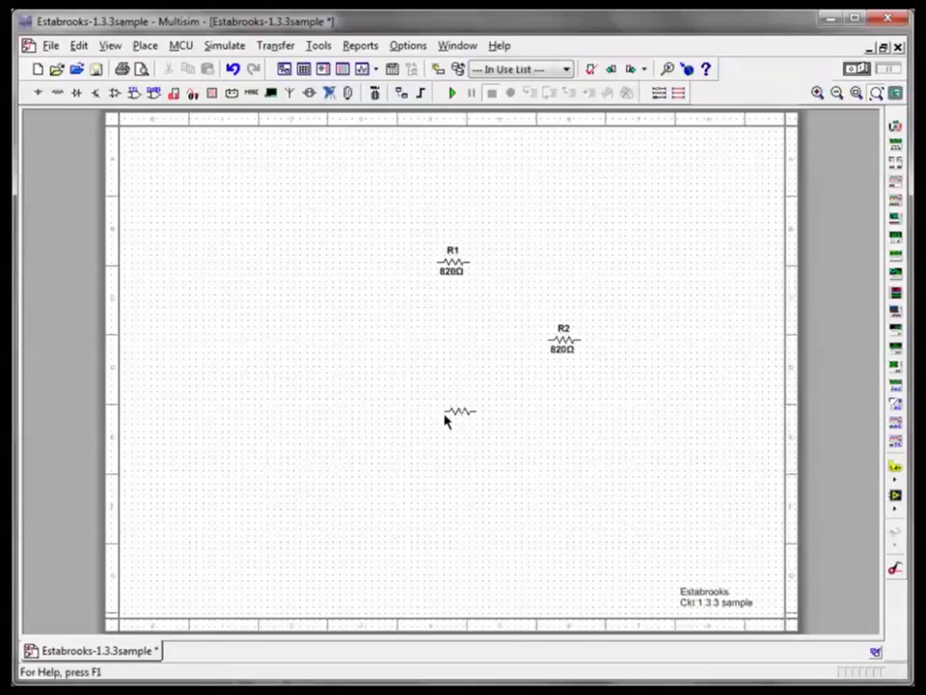
left_click(441, 415)
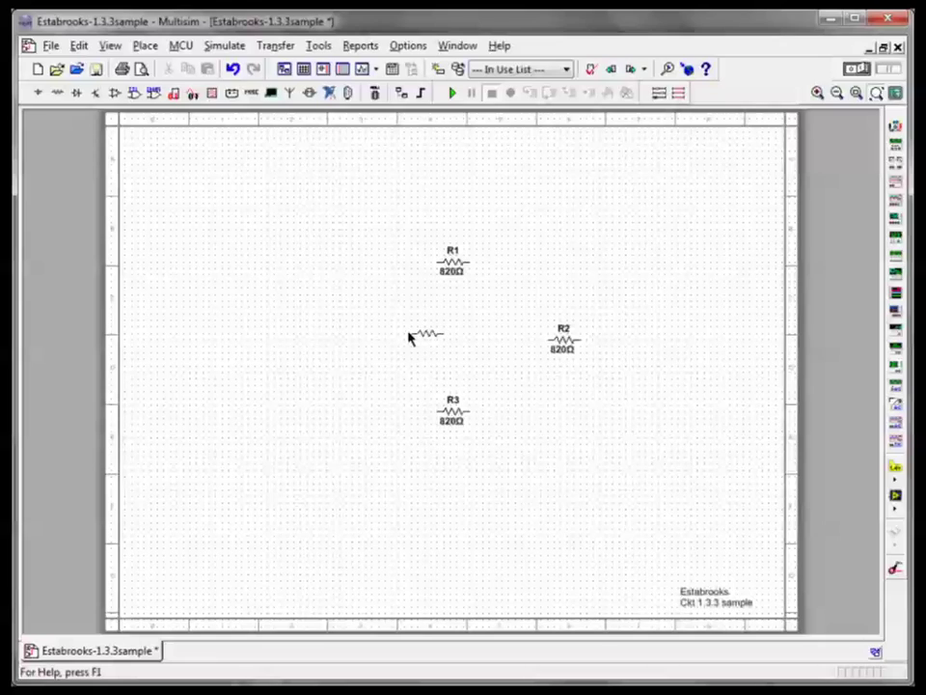
key("Escape")
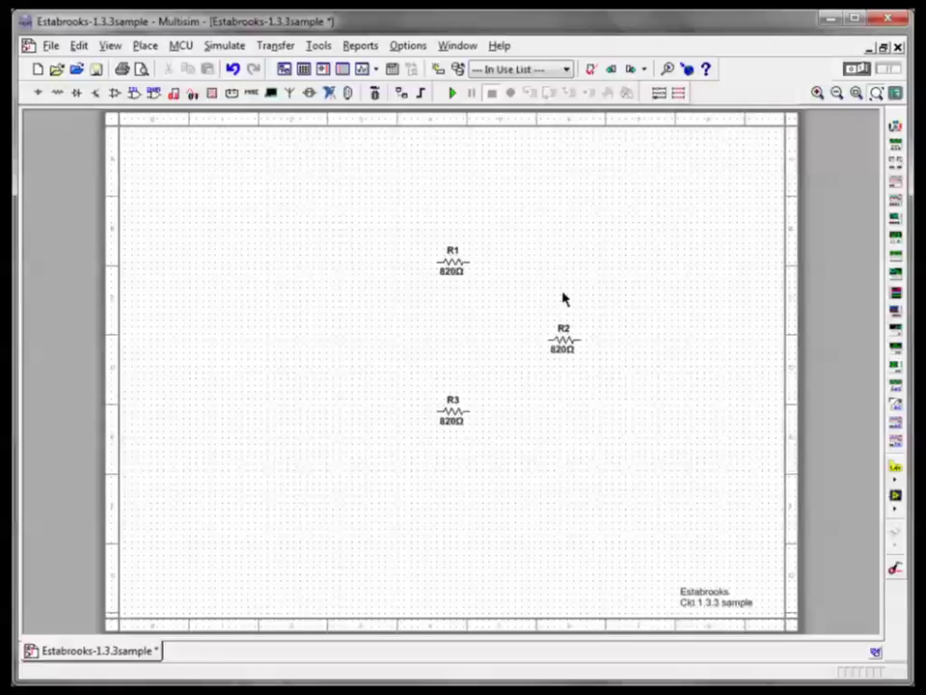
Rotate resistor R2 90° clockwise so it stands vertically.
right_click(558, 342)
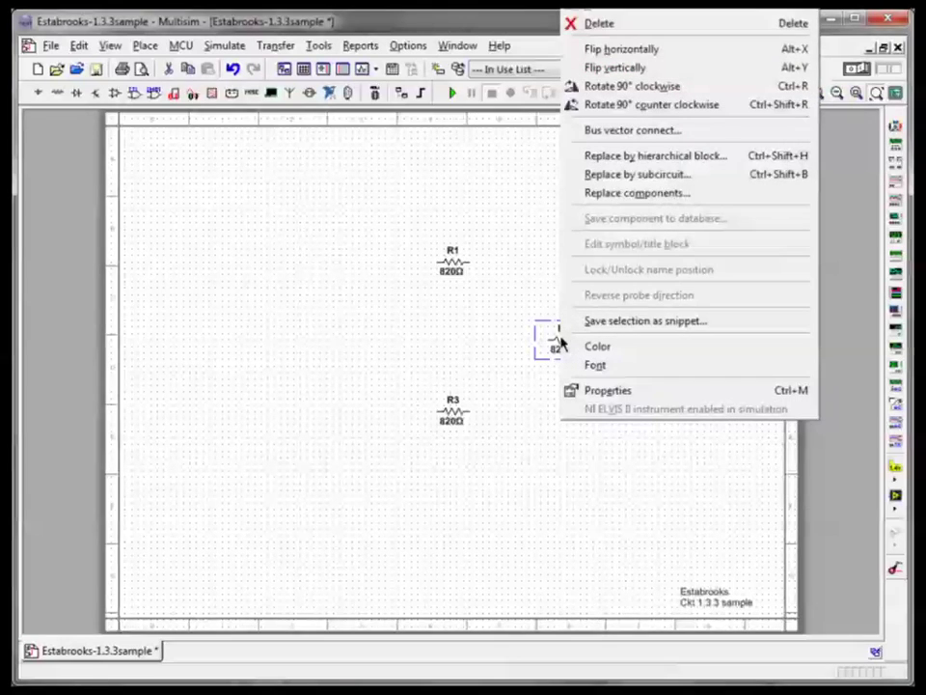
left_click(627, 86)
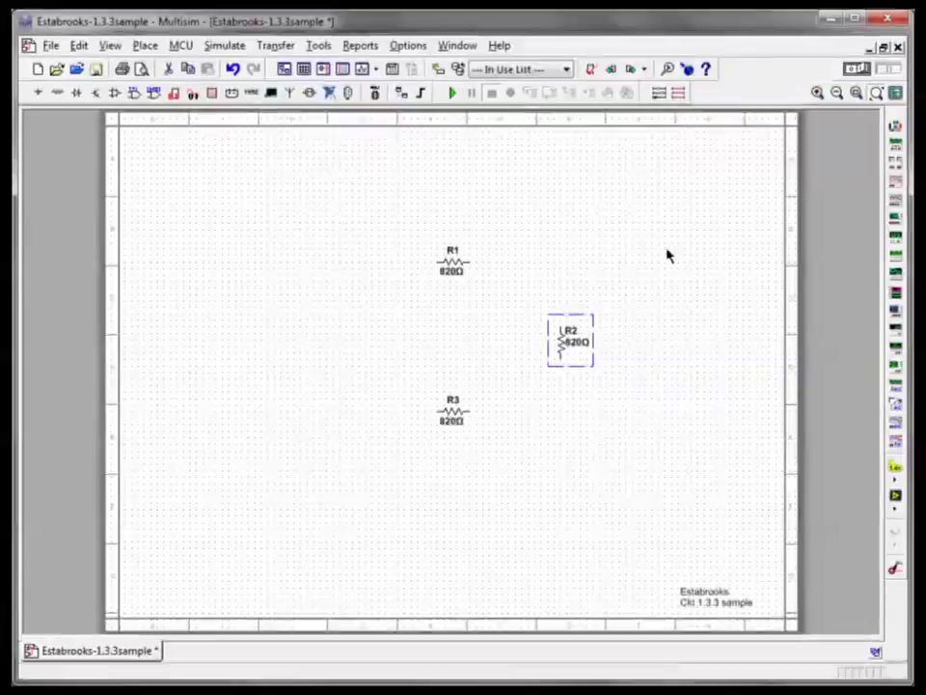
left_click(146, 45)
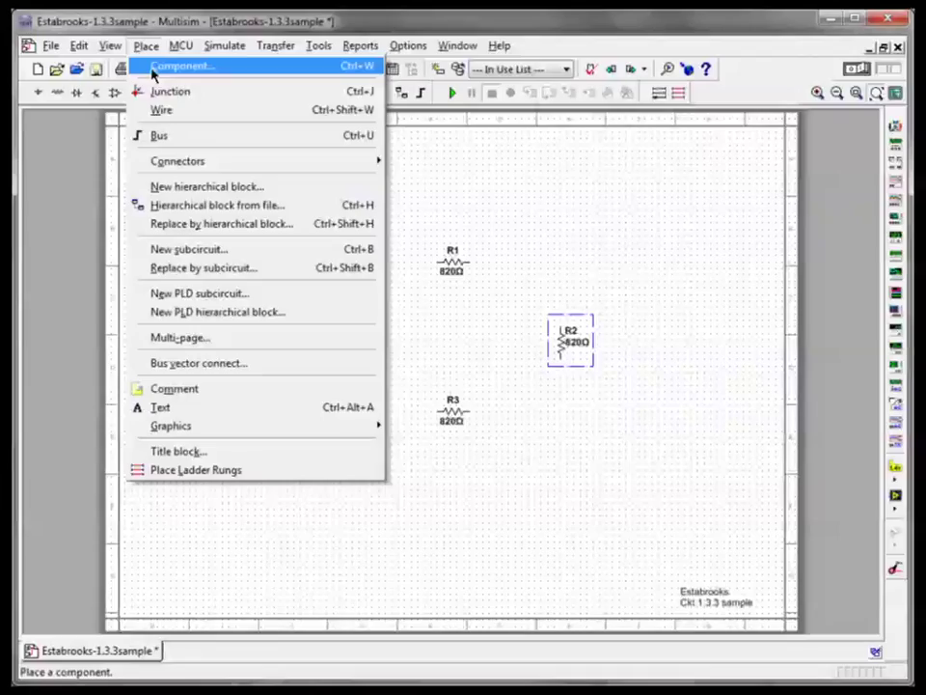
Place a 12 V DC_POWER source, V1, from the Sources group left of the resistors.
left_click(153, 68)
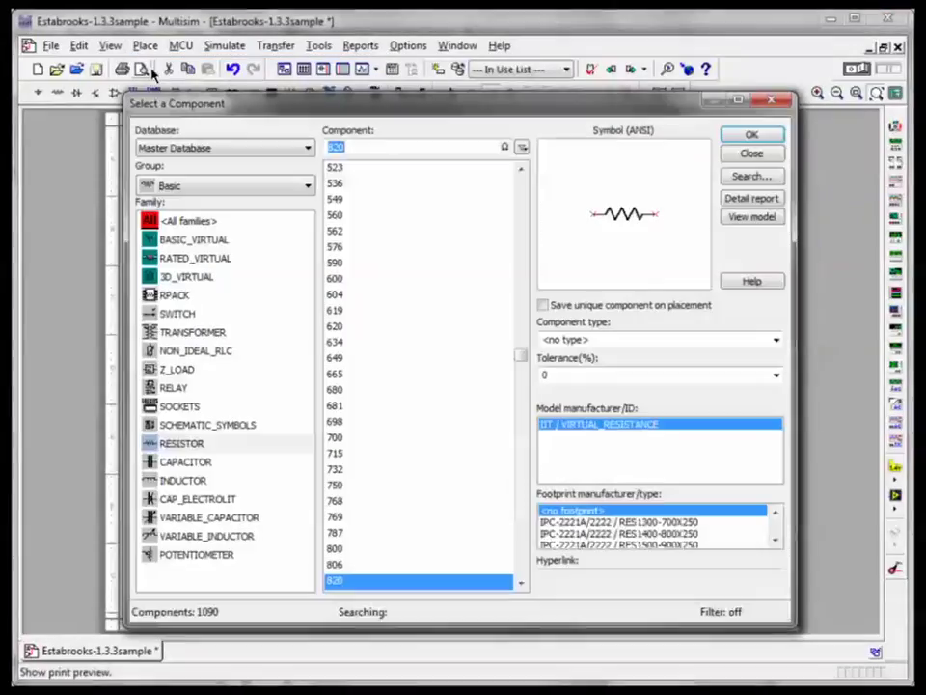
left_click(232, 190)
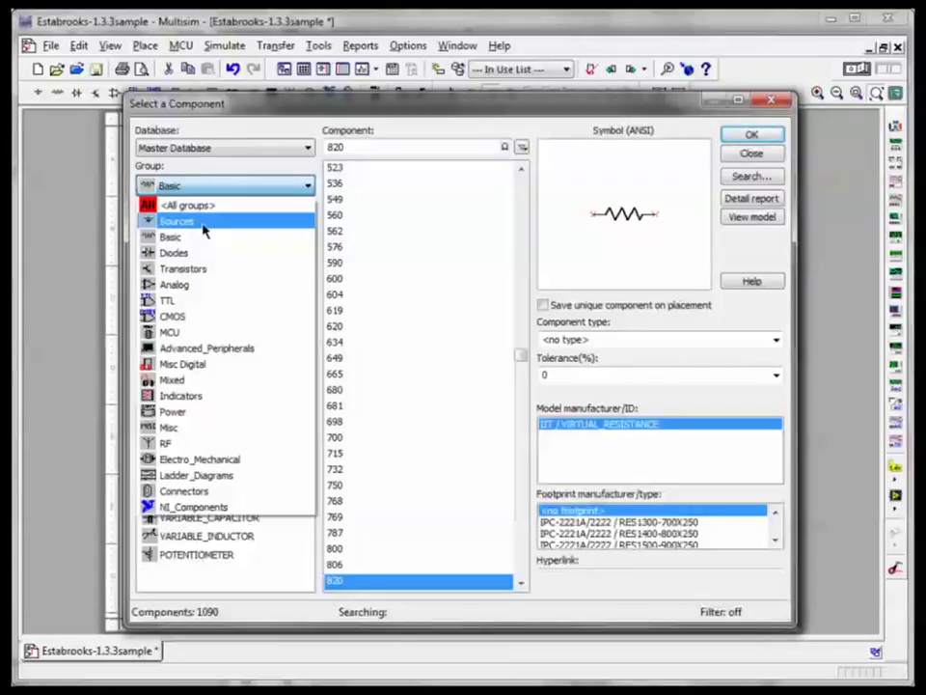
left_click(205, 224)
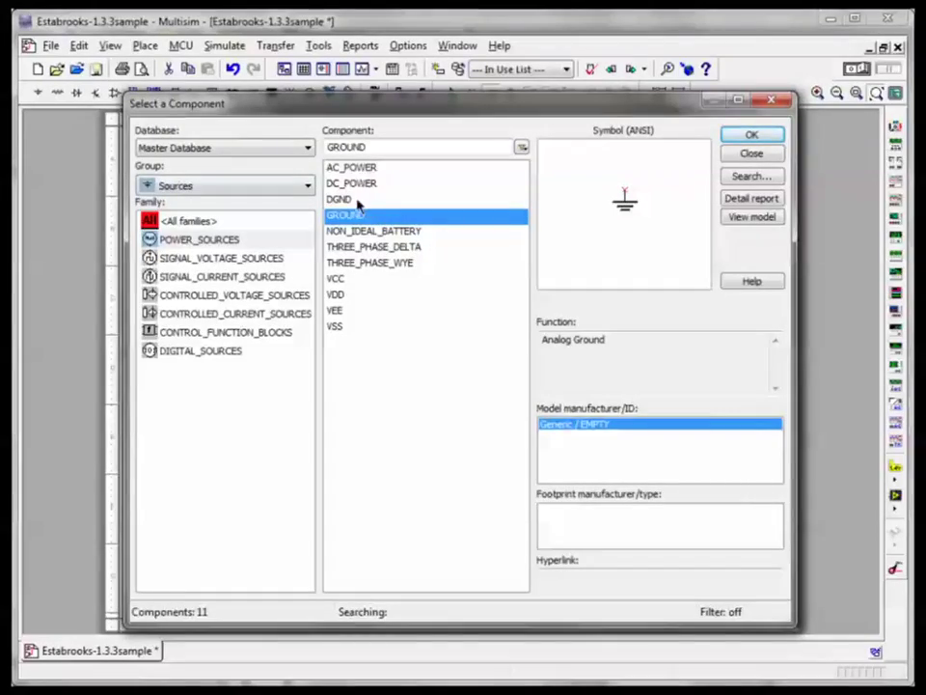
left_click(357, 170)
left_click(357, 183)
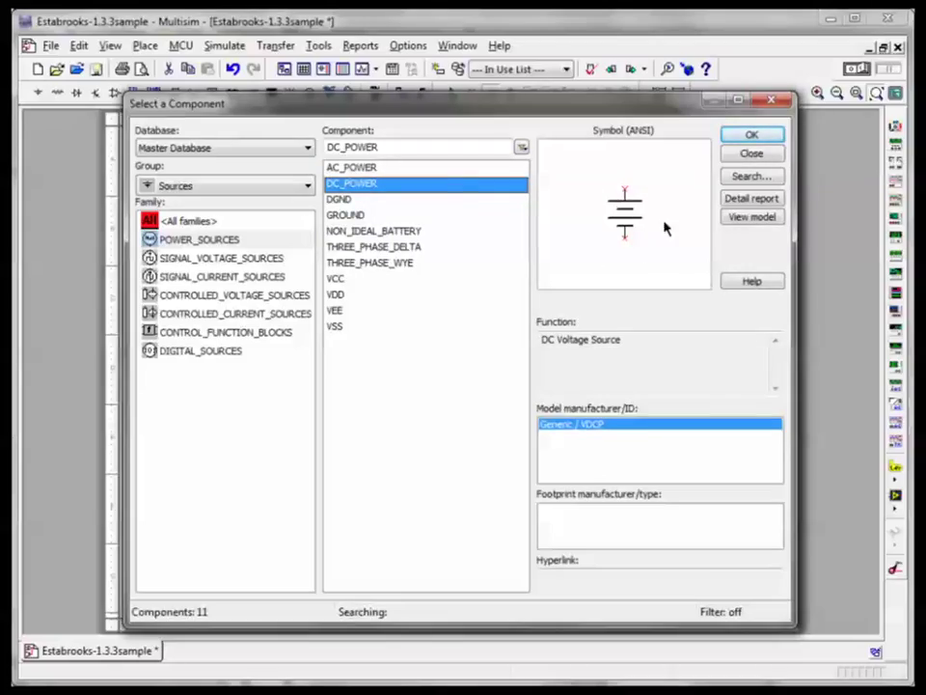
left_click(752, 136)
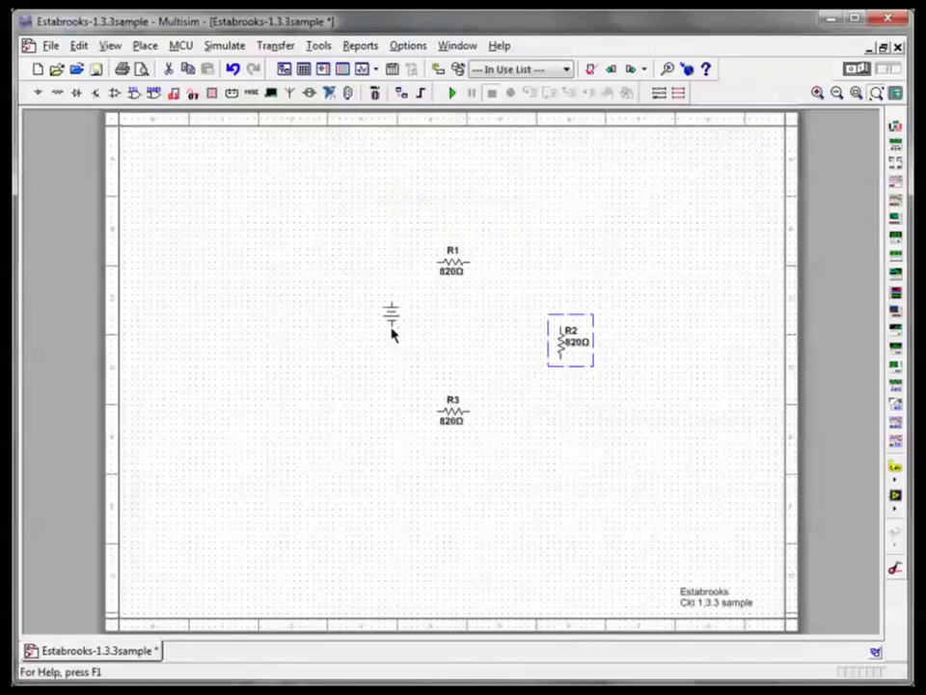
left_click(328, 354)
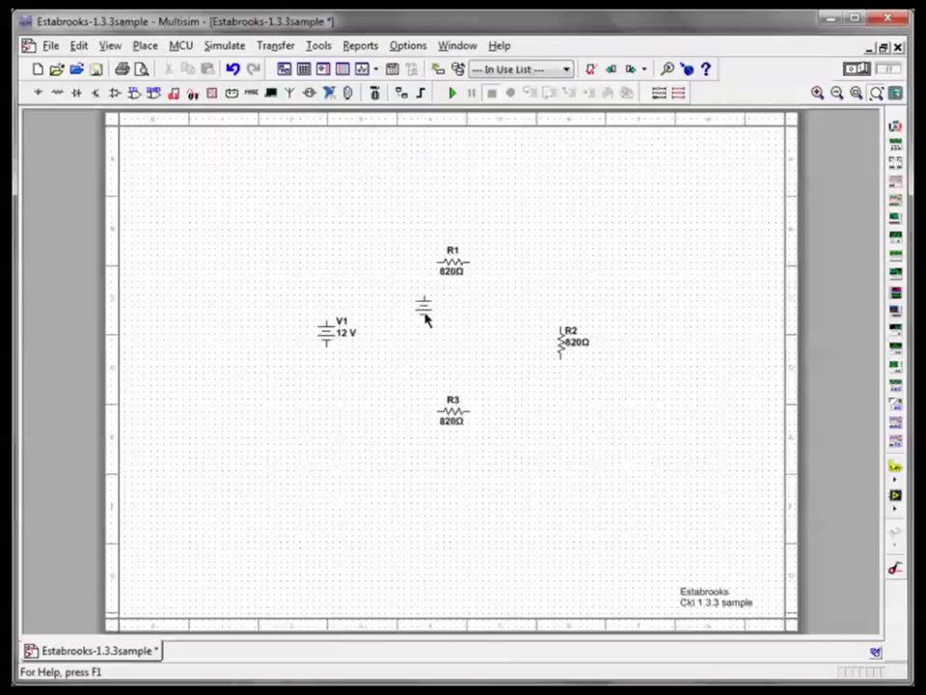
key("Escape")
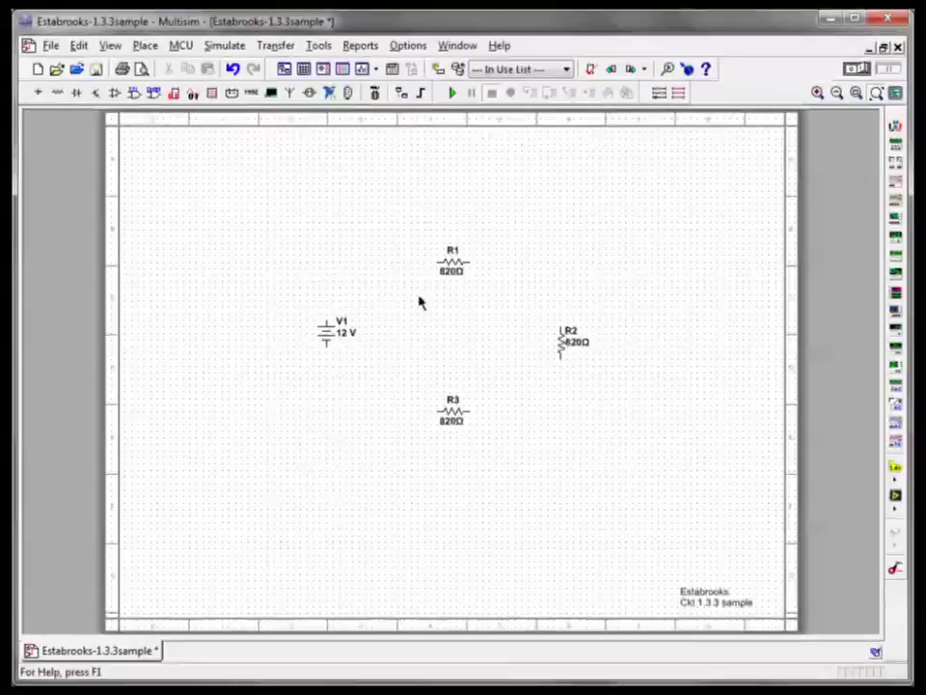
Place a GROUND symbol under V1 and drag it down so it wires to V1's bottom terminal.
left_click(143, 48)
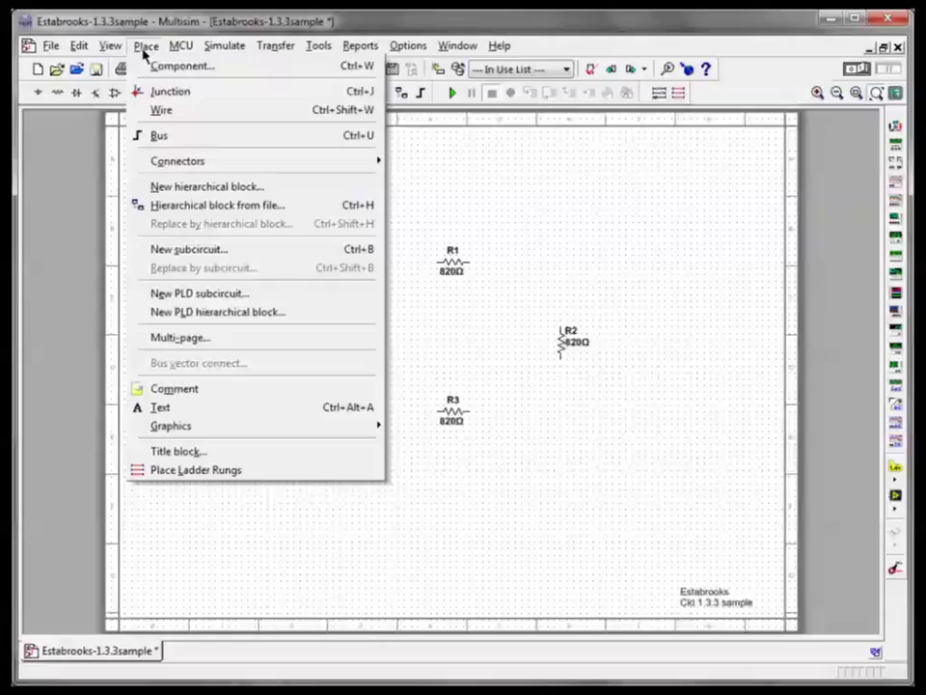
left_click(155, 66)
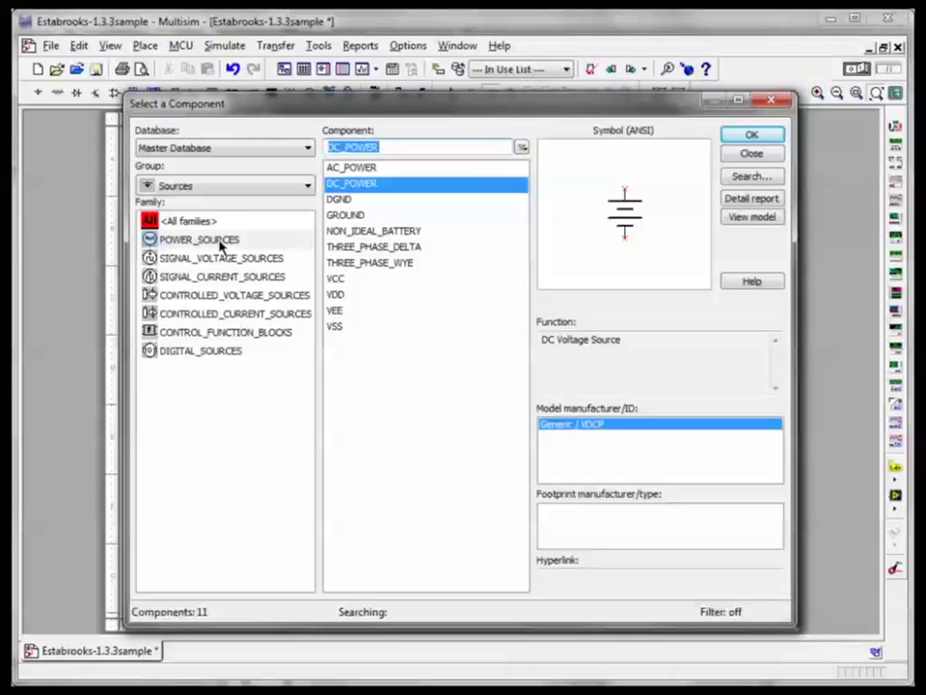
left_click(352, 214)
left_click(752, 135)
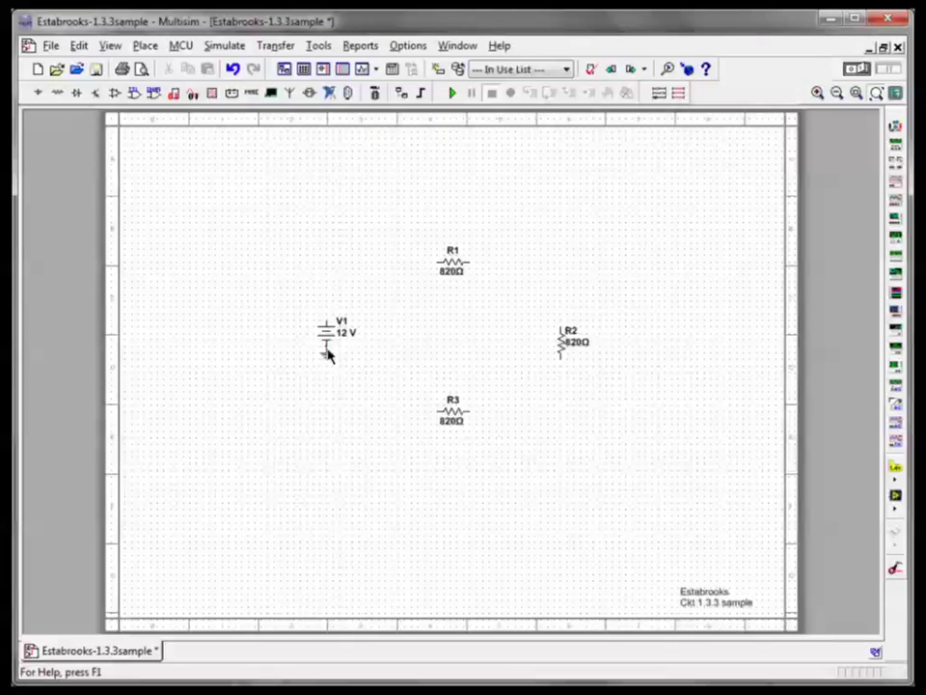
left_click(326, 353)
left_click_drag(327, 360, 327, 432)
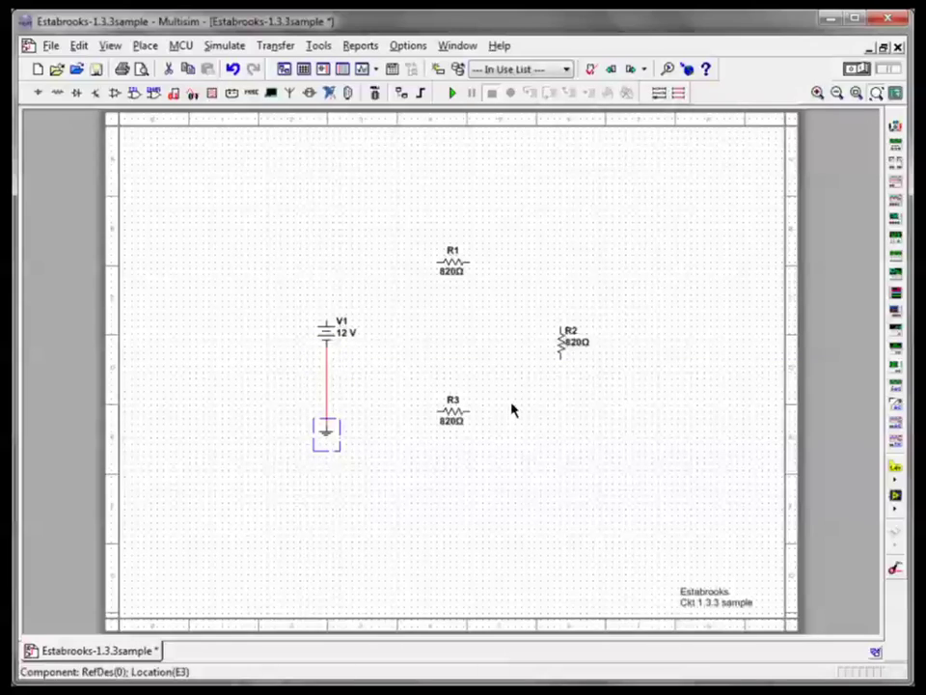
left_click(512, 410)
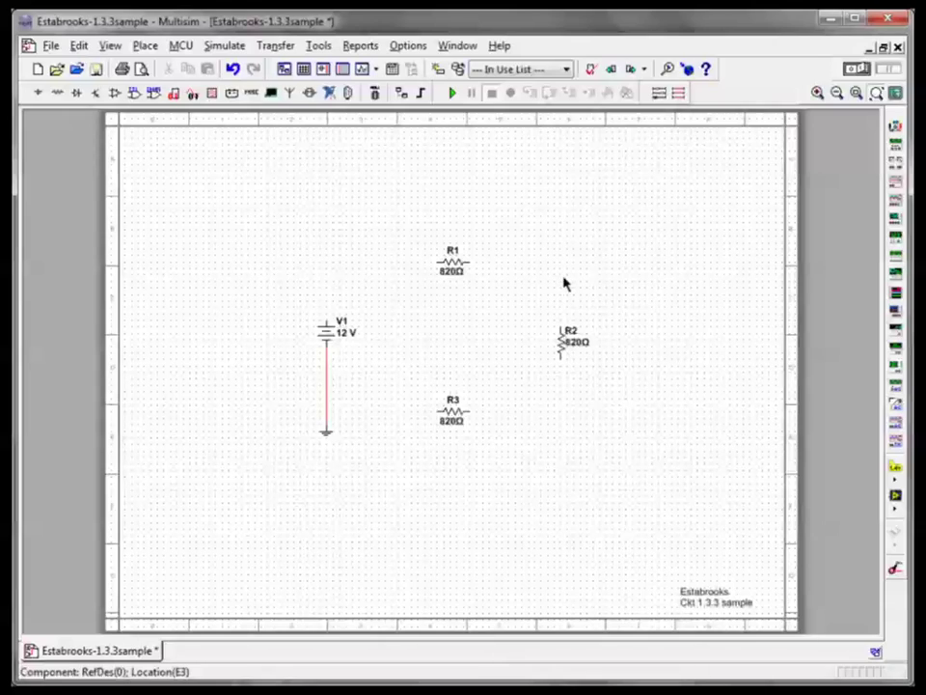
Change R1's resistance to 1.2k in its properties.
double_click(451, 263)
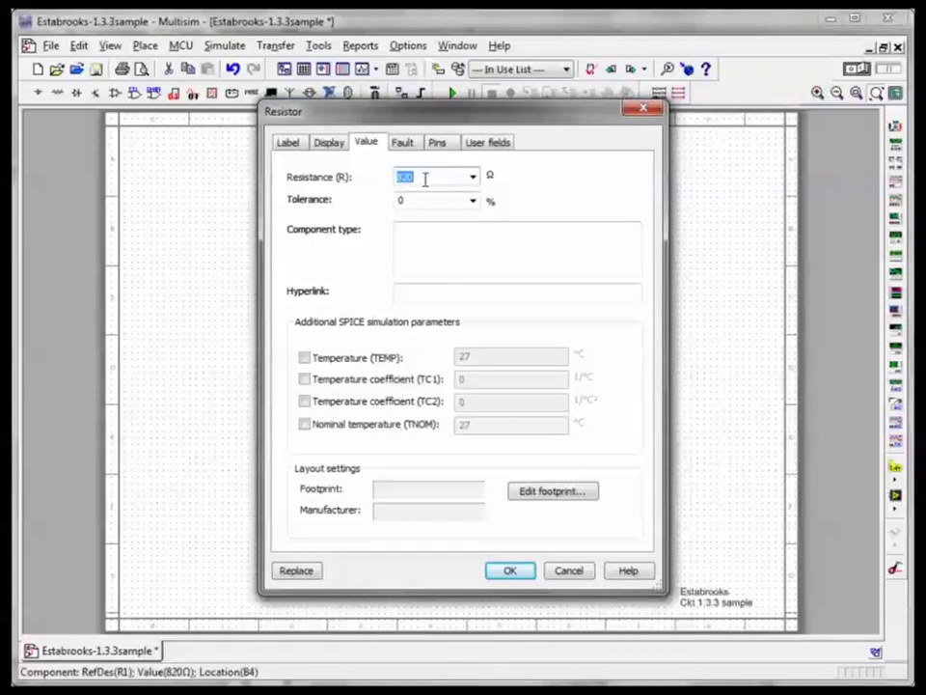
type("1.2k")
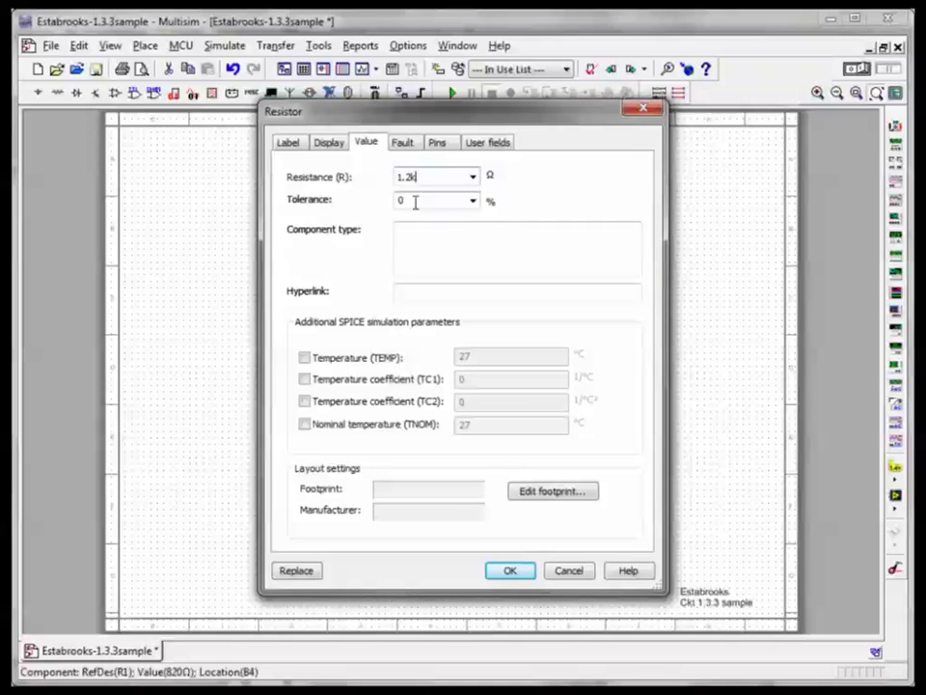
left_click(471, 203)
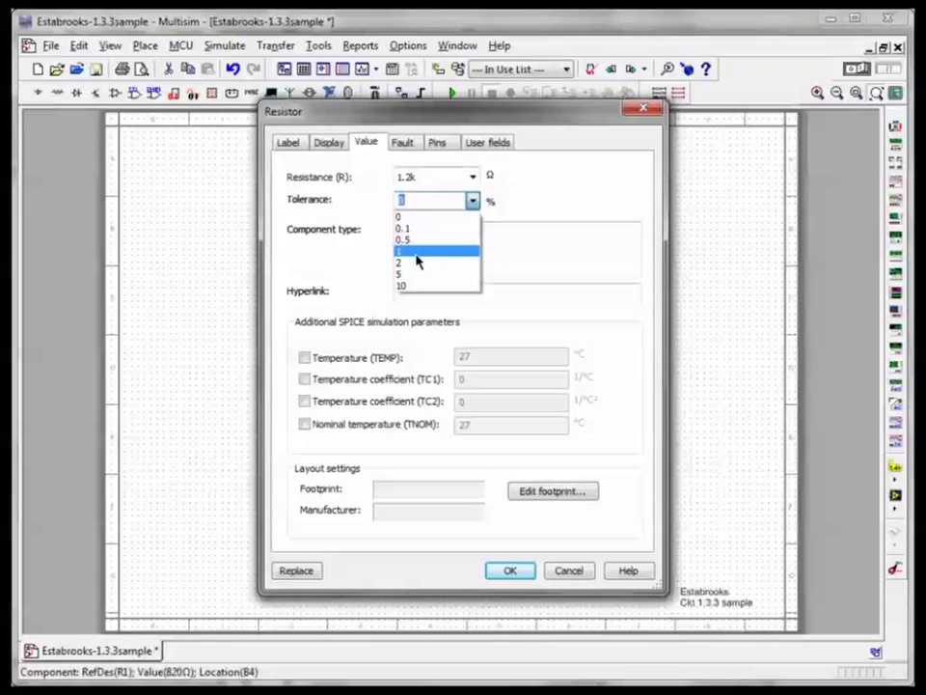
left_click(512, 567)
left_click(511, 570)
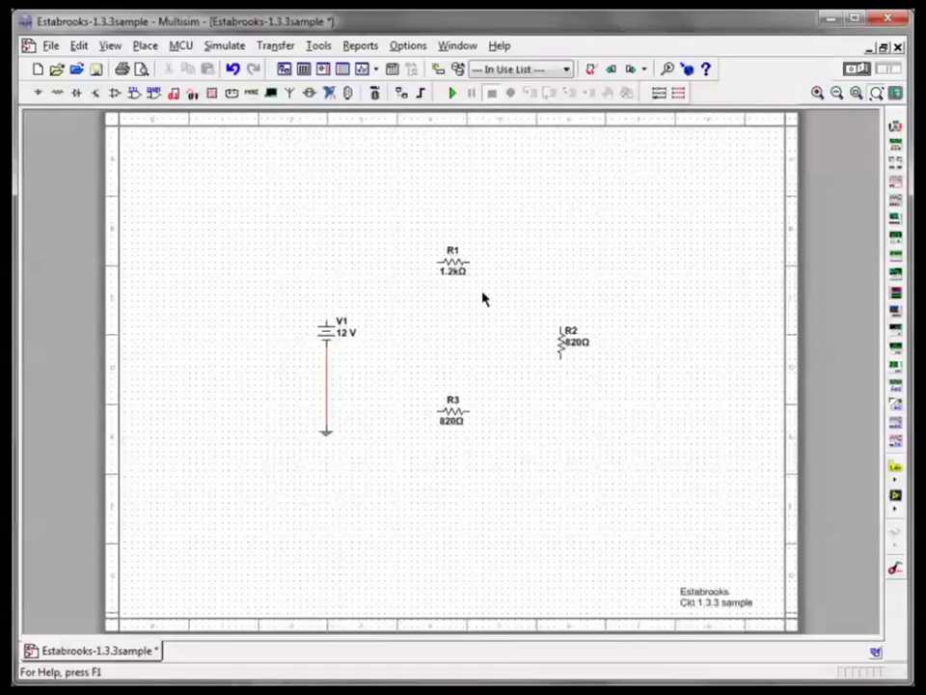
Set R2 to 2.2k and R3 to 3.3k through their Ctrl+M properties.
left_click(559, 346)
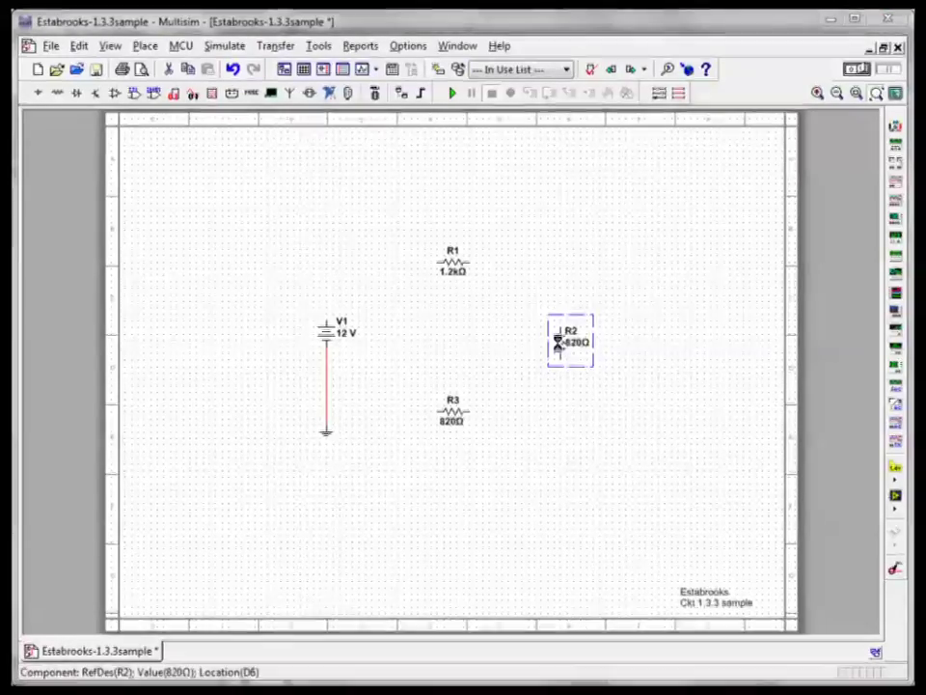
key("ctrl+m")
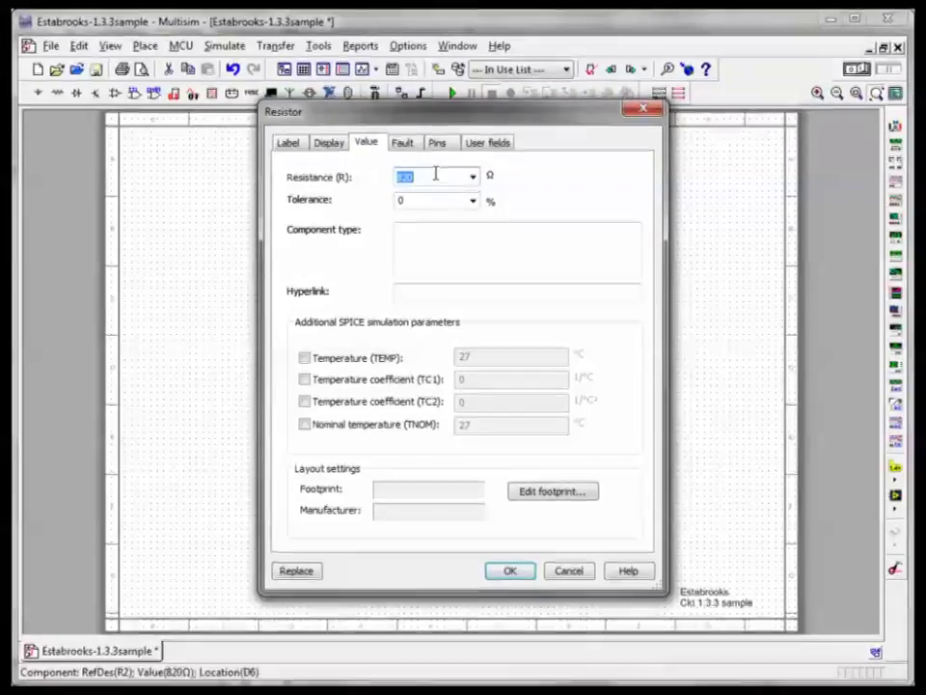
type("2.2k")
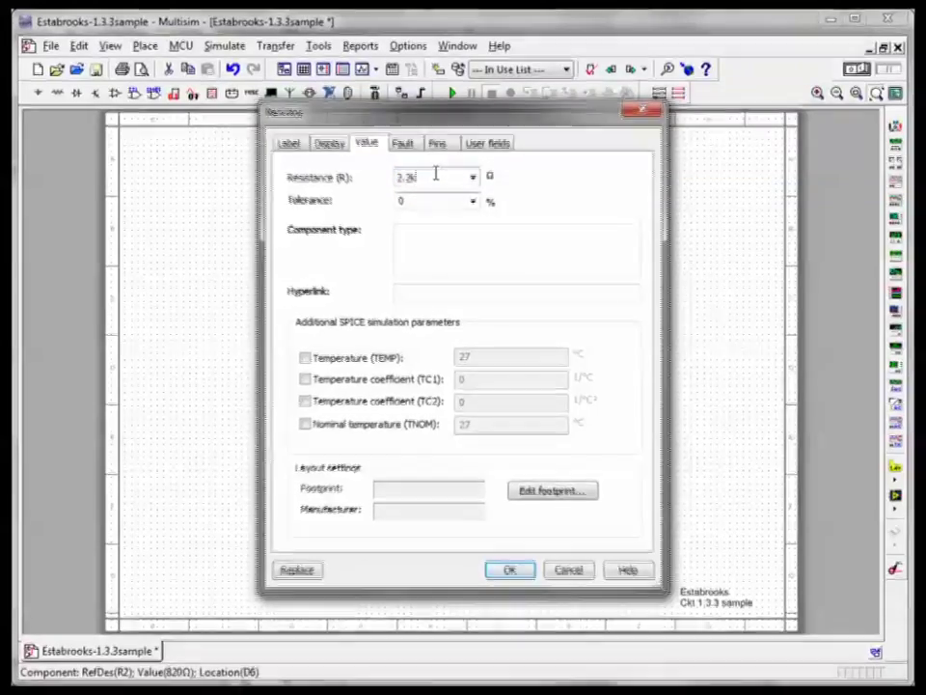
key("Return")
left_click(451, 410)
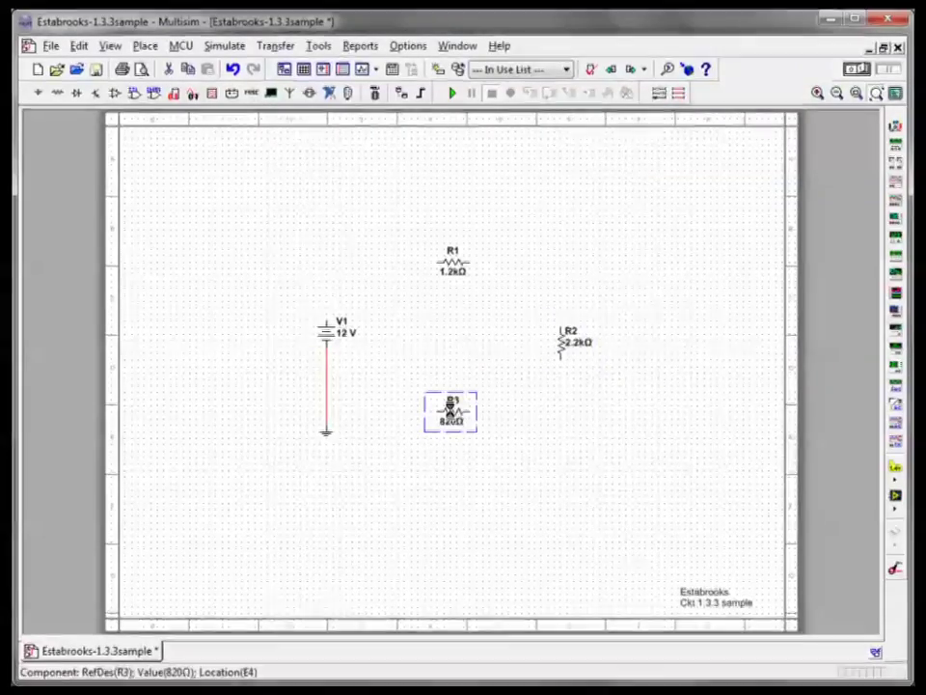
key("ctrl+m")
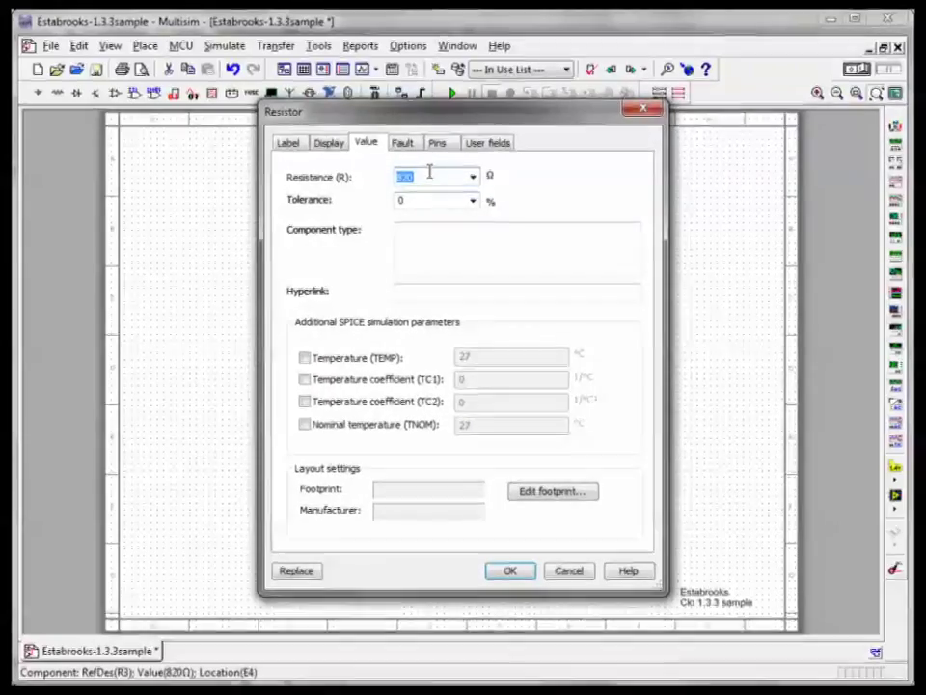
type("3.3k")
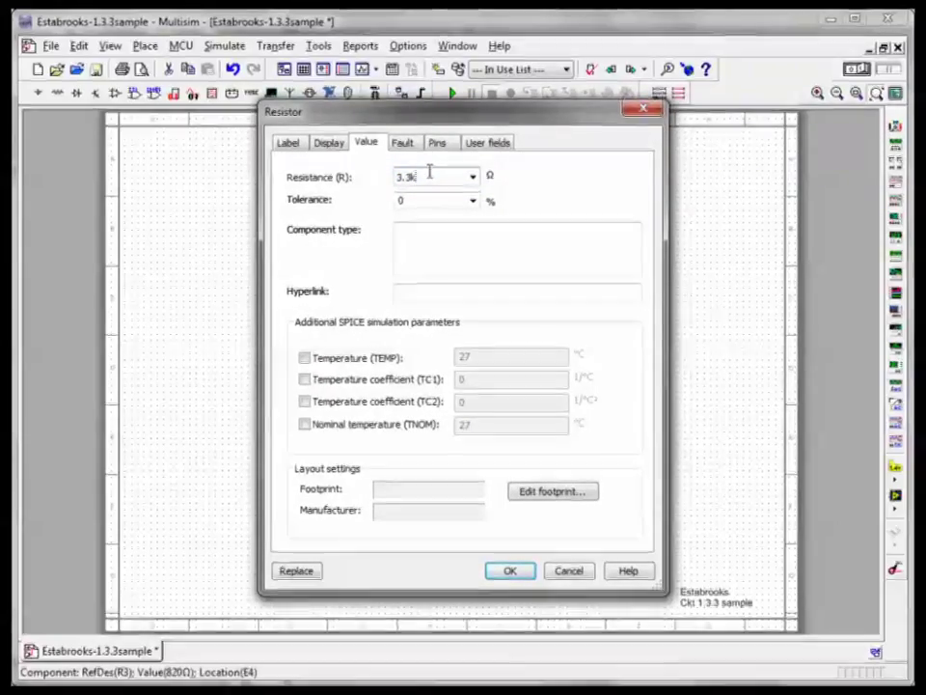
key("Return")
left_click(431, 177)
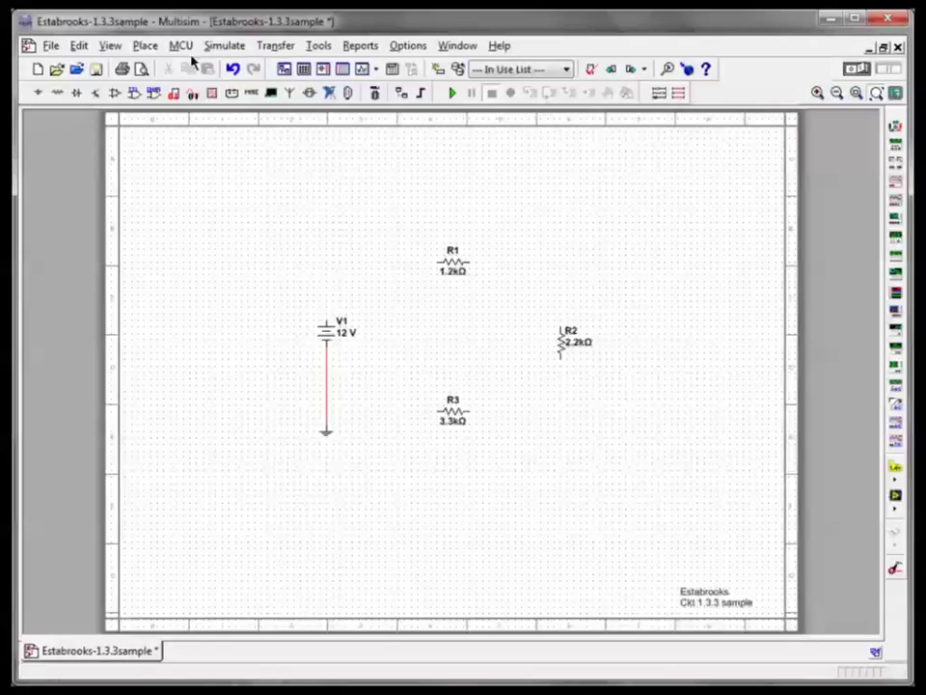
Select the SPST switch from the Basic group's SWITCH family.
left_click(146, 46)
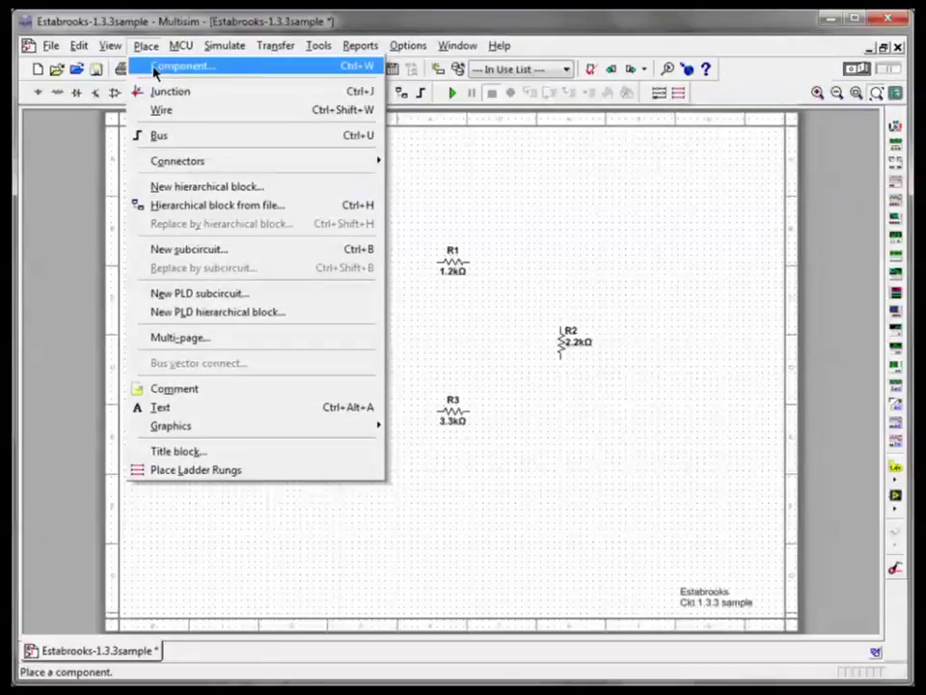
left_click(155, 68)
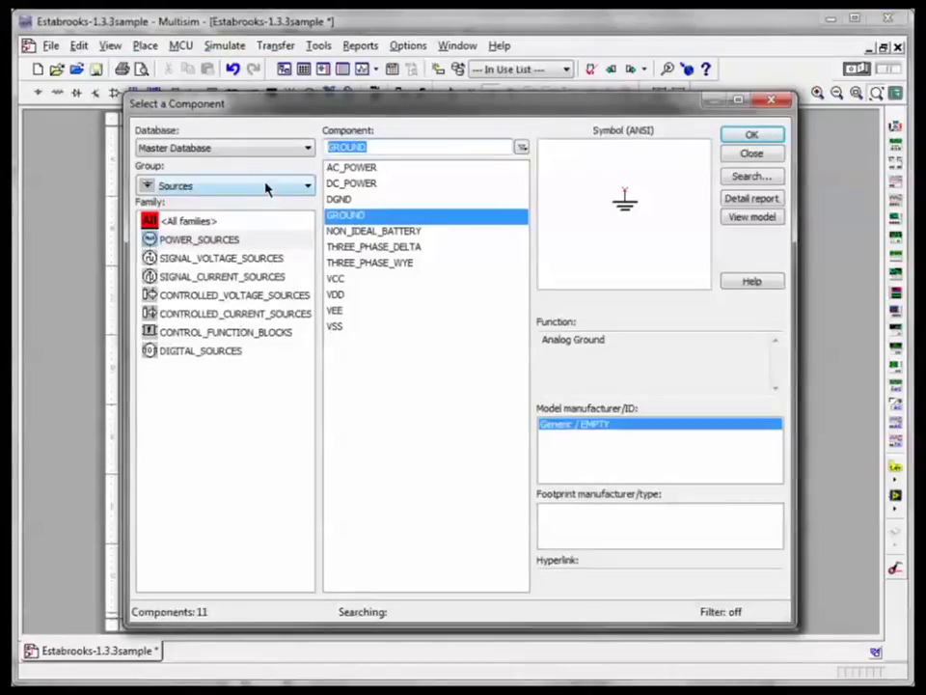
left_click(266, 186)
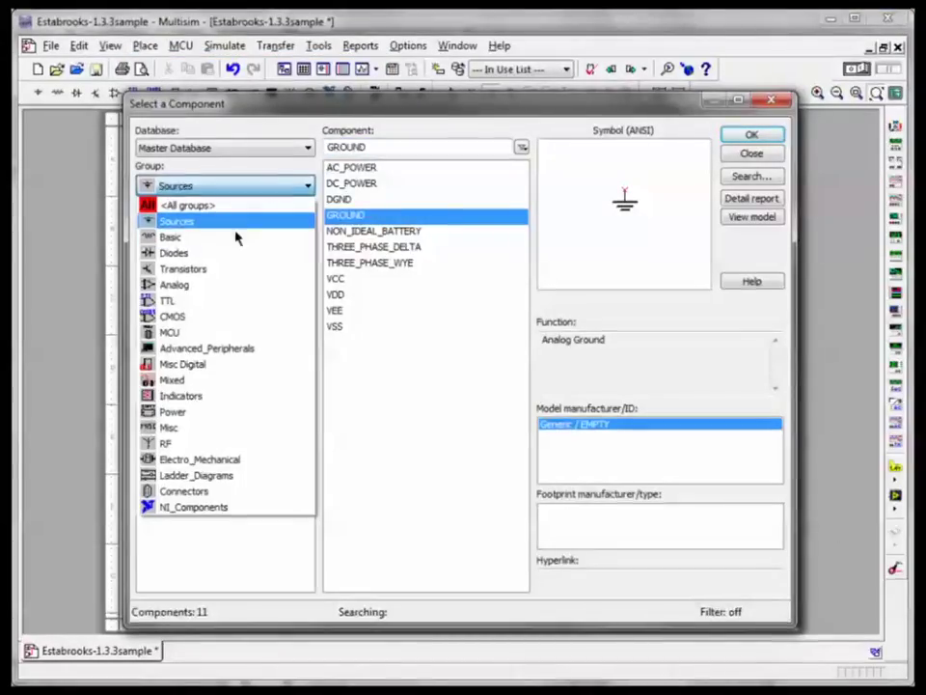
left_click(224, 236)
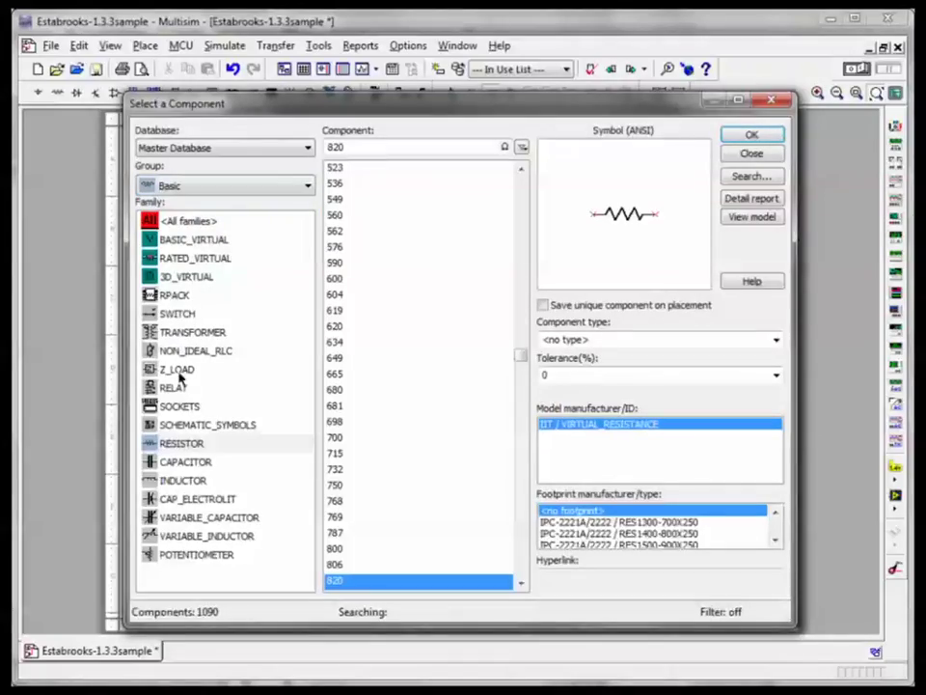
left_click(179, 314)
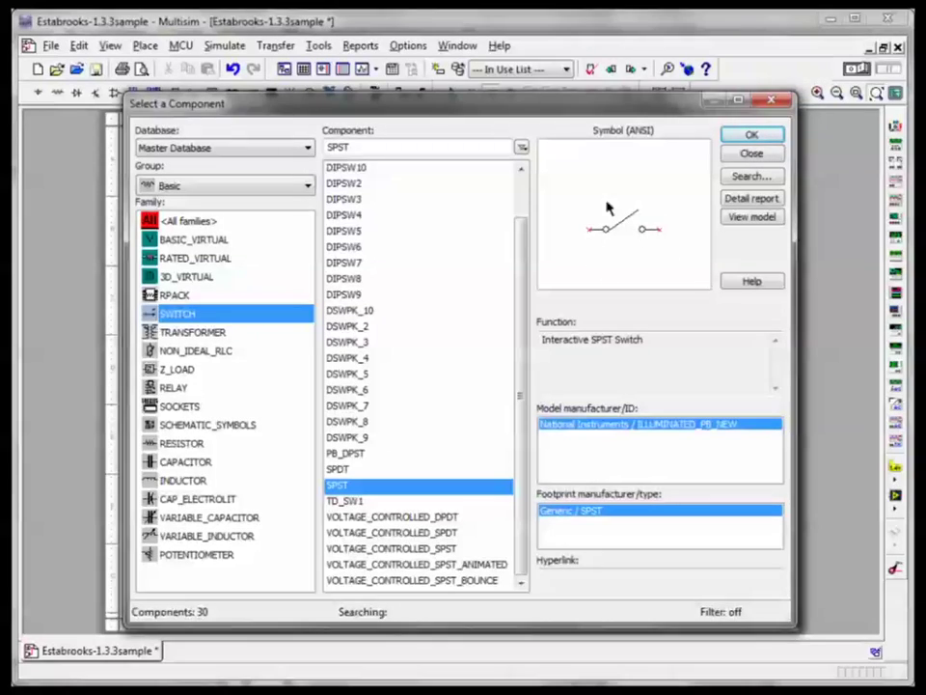
left_click(751, 135)
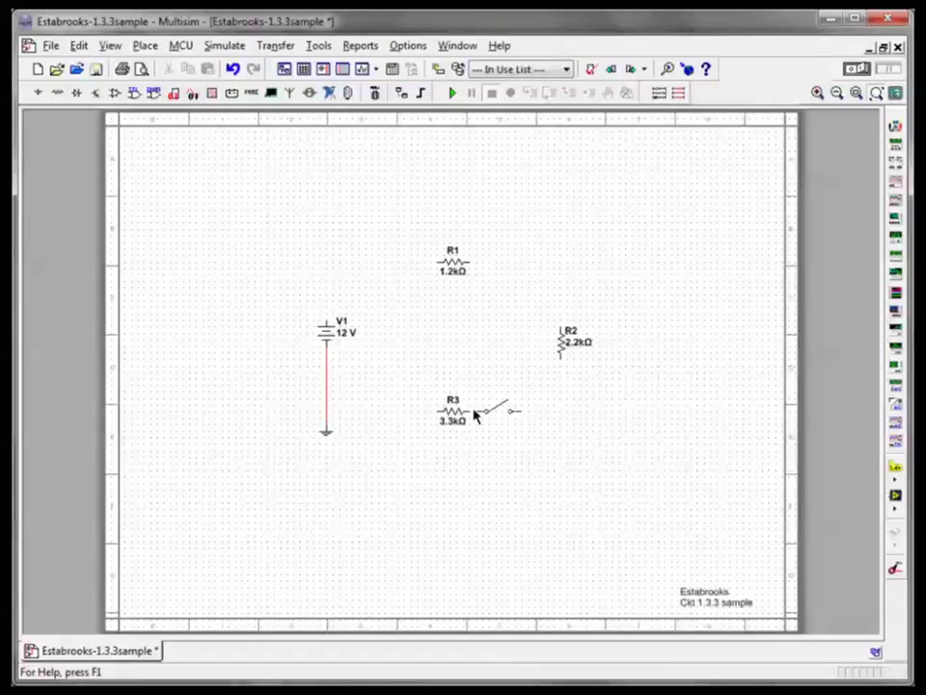
Place switch S1 beside R3 and move it right so it joins R3's end.
left_click(475, 414)
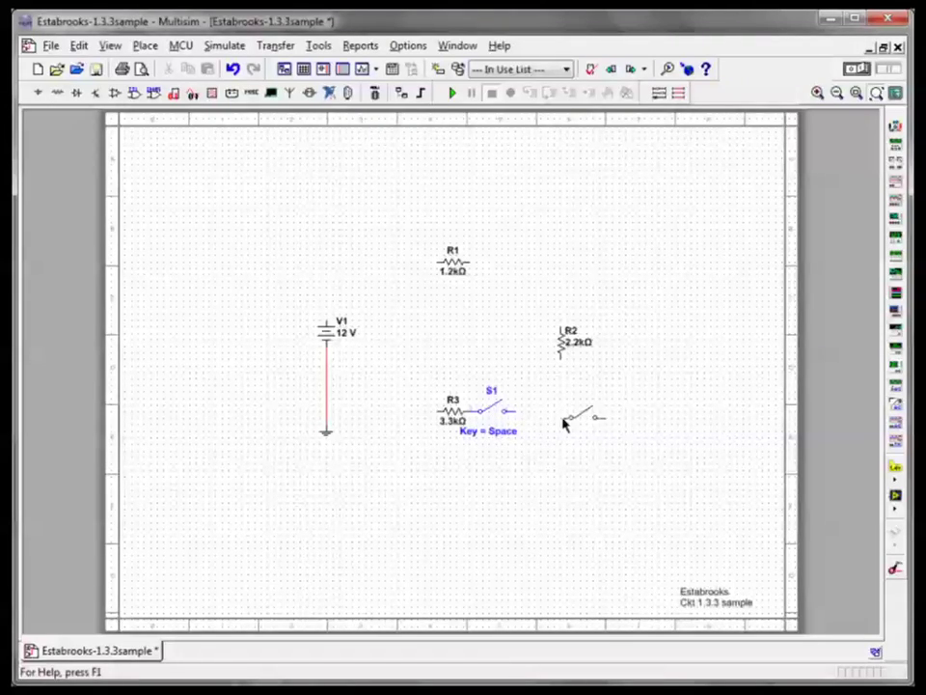
key("Escape")
left_click_drag(478, 415, 513, 418)
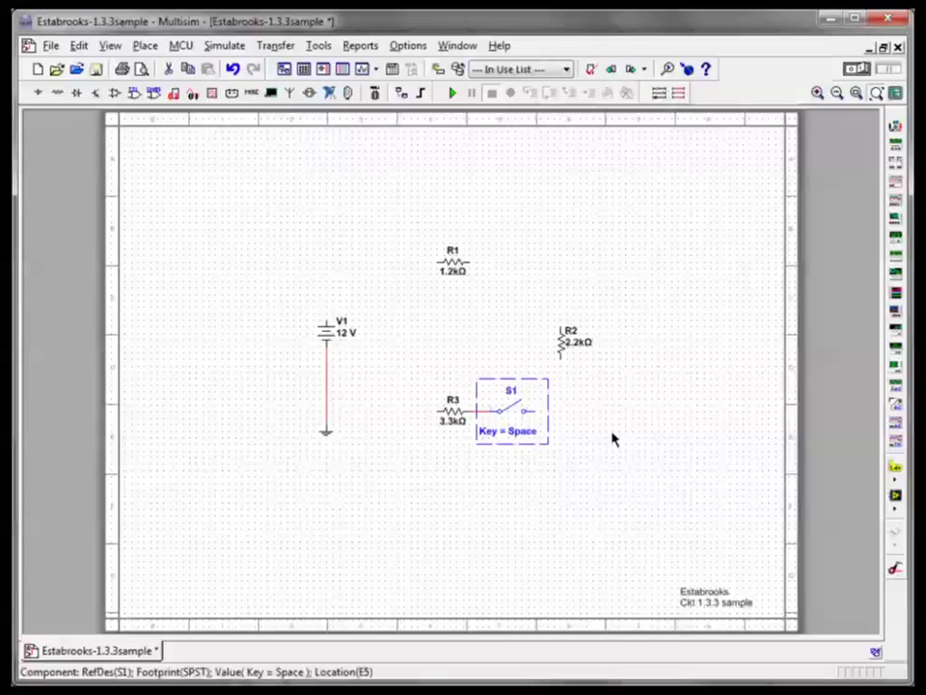
left_click(546, 463)
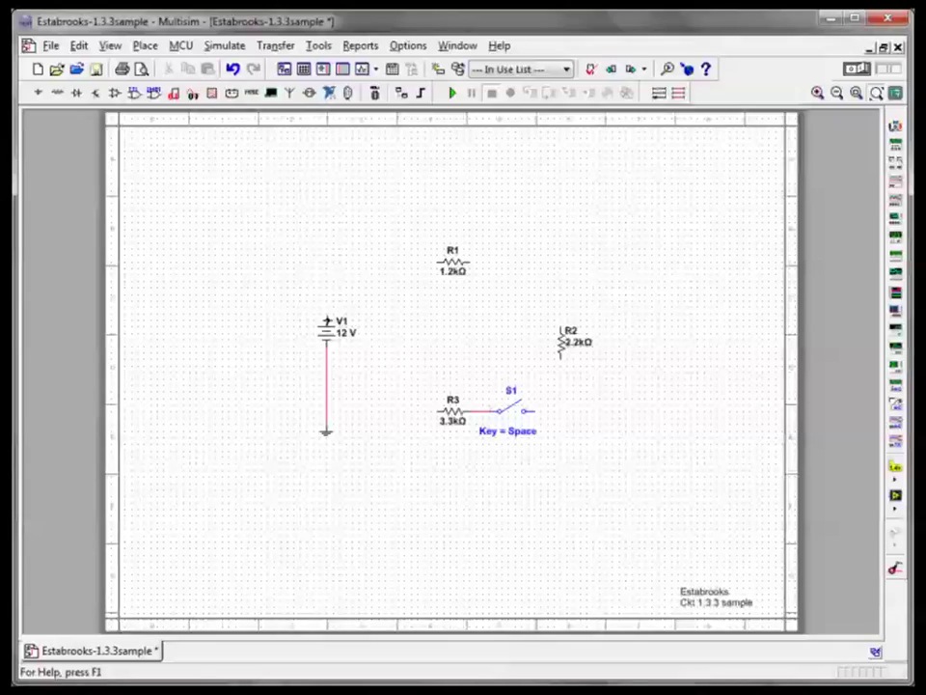
Wire V1's top terminal to R1's left end, and R1's right end down to R2's top.
left_click(326, 317)
left_click(435, 262)
key("ctrl+z")
key("ctrl+y")
key("ctrl+z")
left_click(326, 317)
key("Escape")
left_click(436, 262)
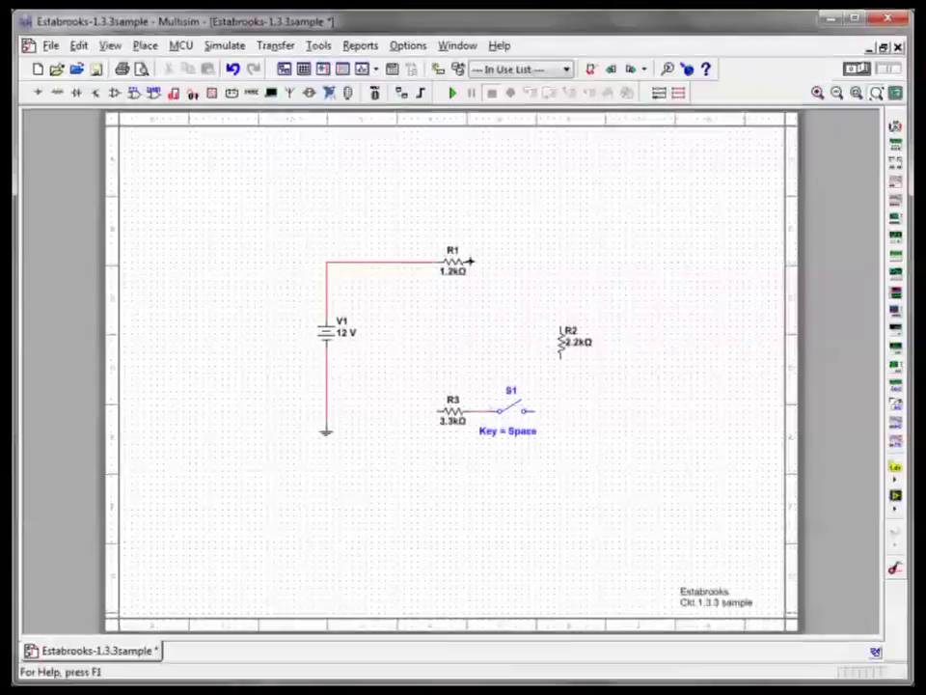
left_click(471, 262)
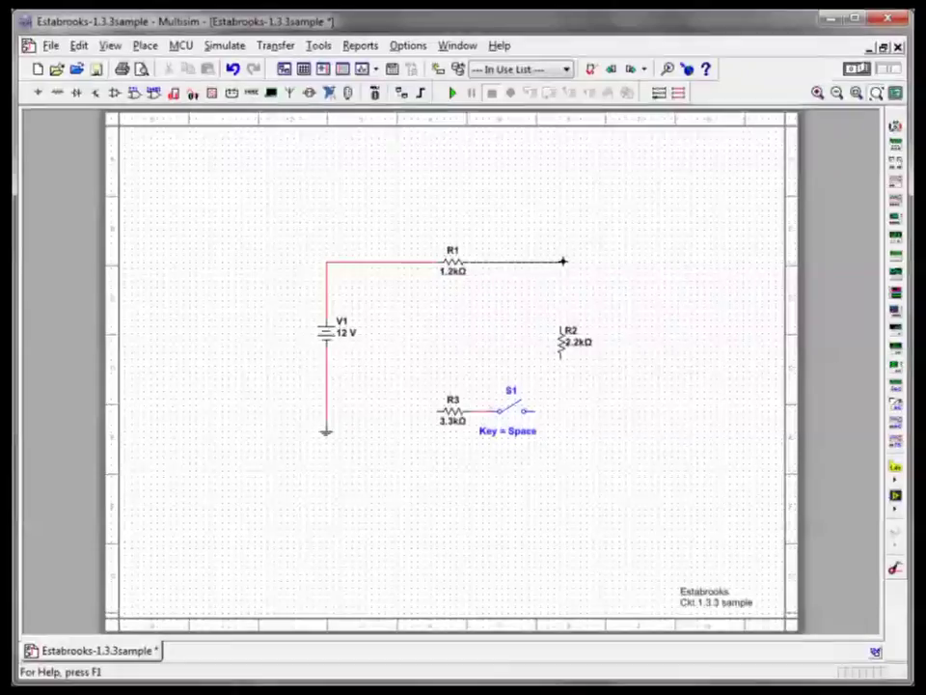
left_click(560, 326)
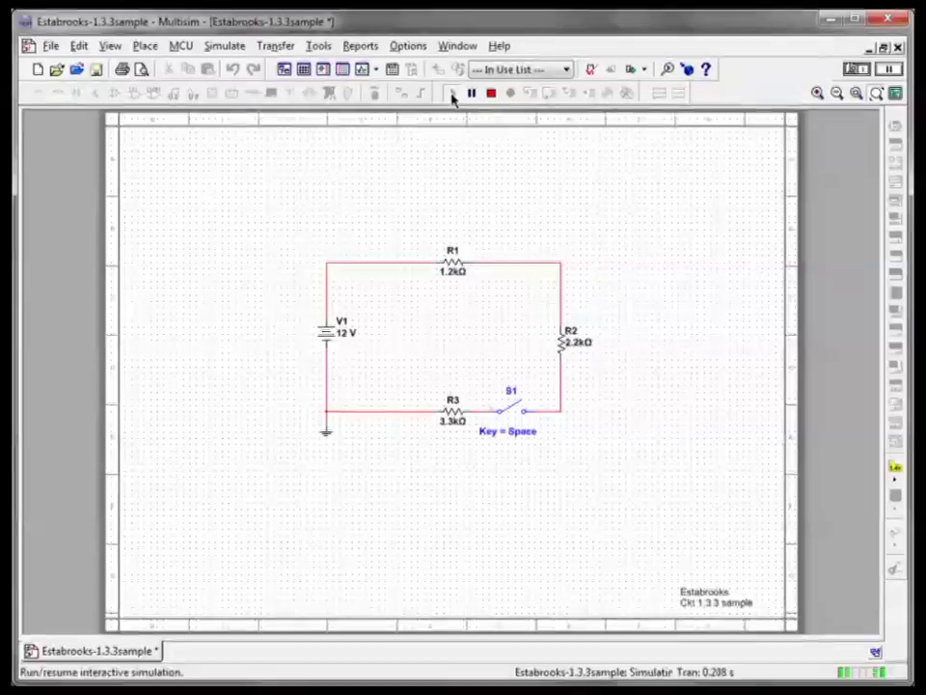
left_click(852, 69)
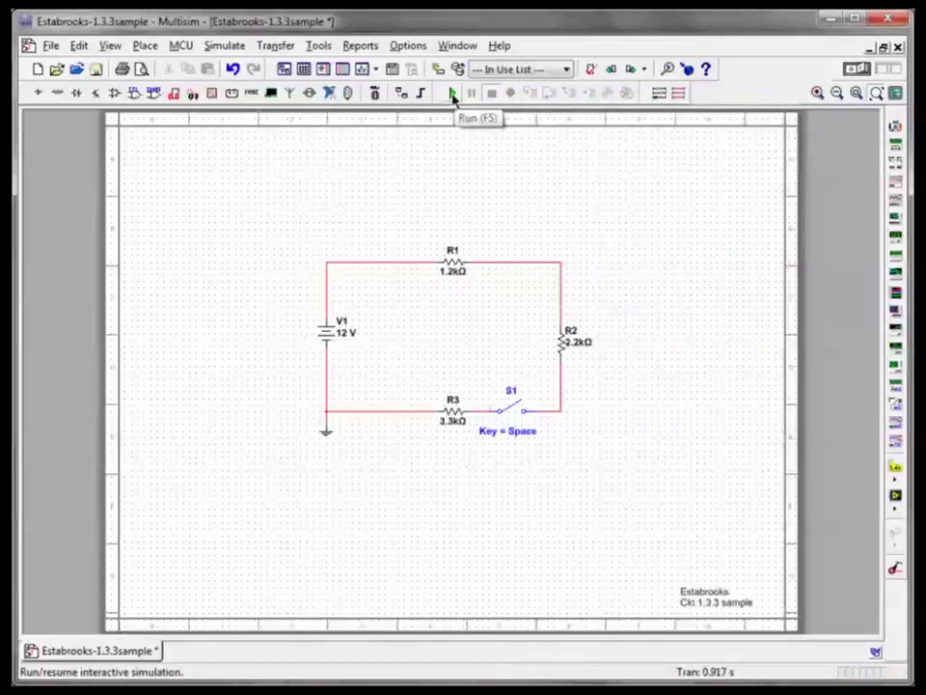
left_click(452, 94)
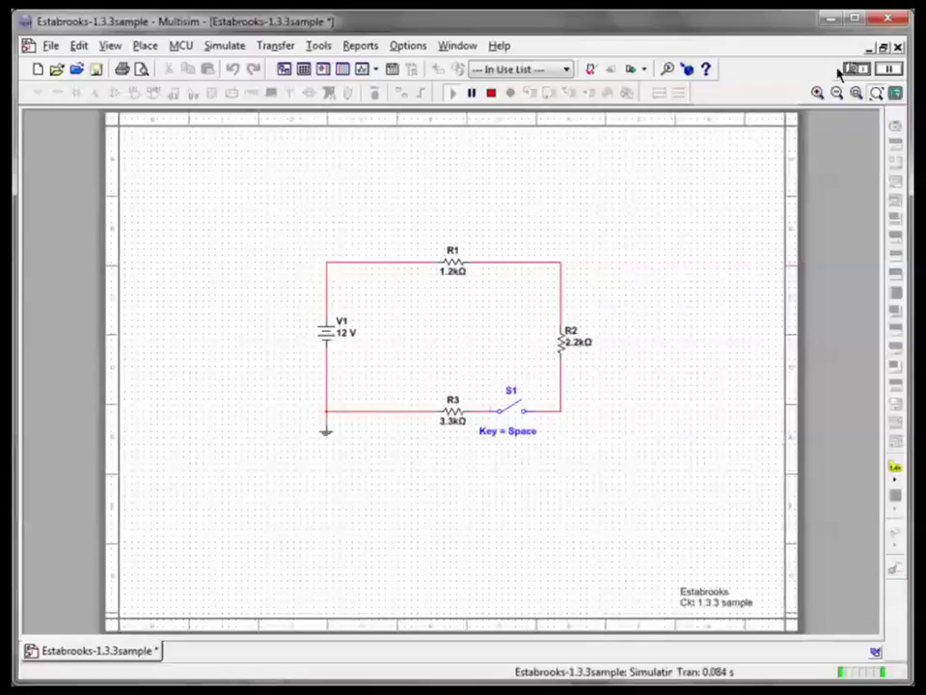
left_click(511, 412)
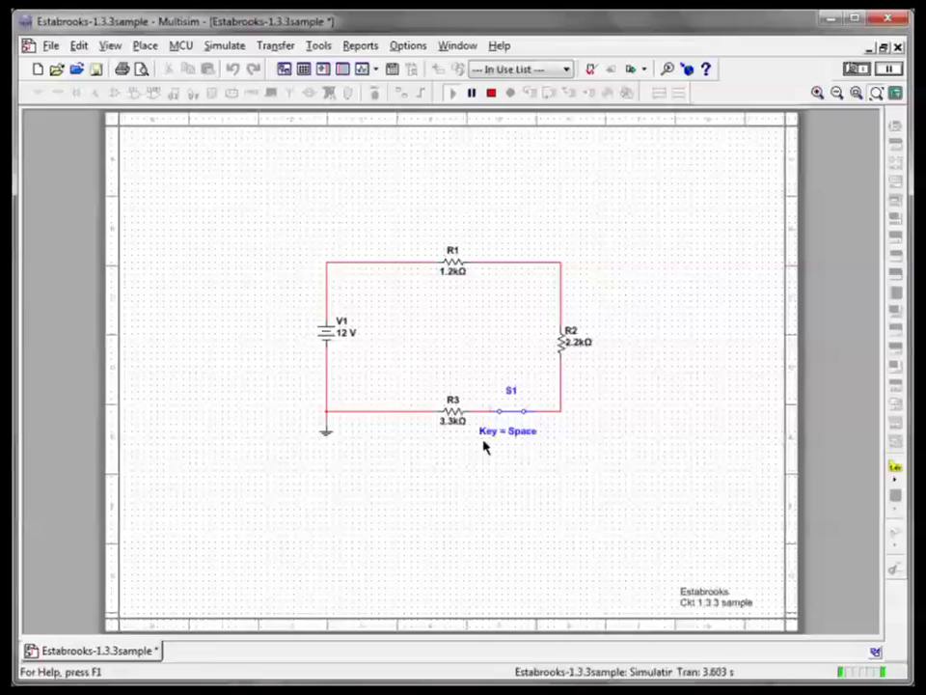
key("space")
key("space")
key("space")
left_click(851, 69)
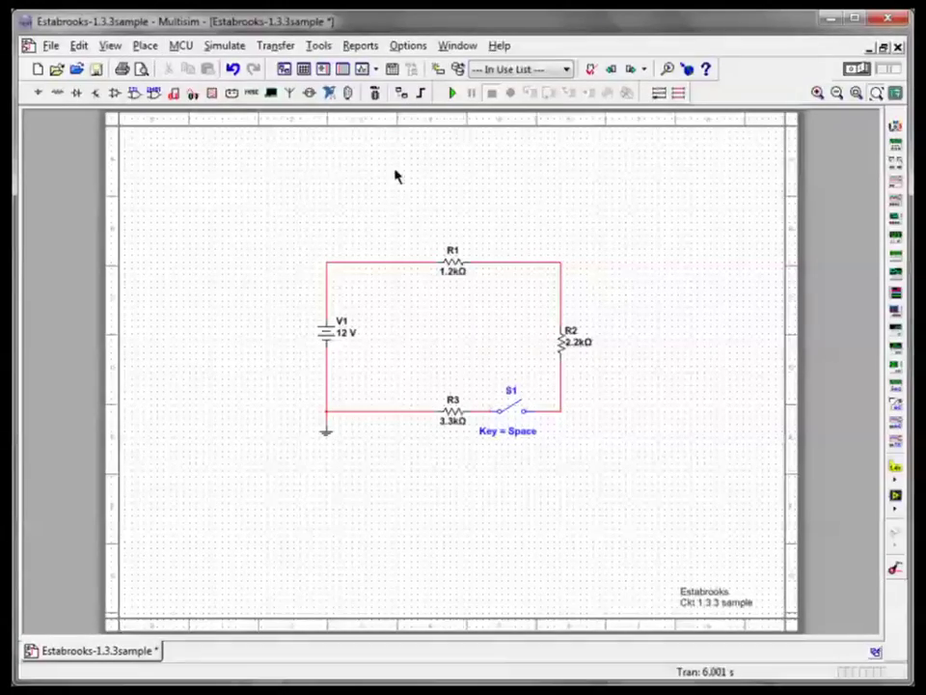
In the Indicators group, compare the voltmeter variants and select VOLTMETER_HR.
left_click(146, 46)
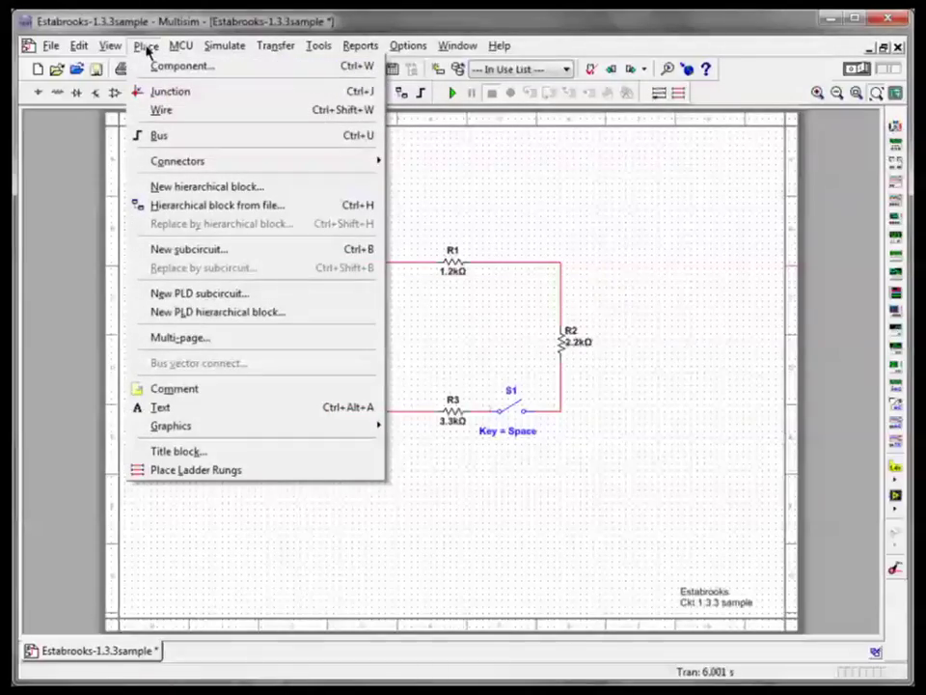
left_click(155, 66)
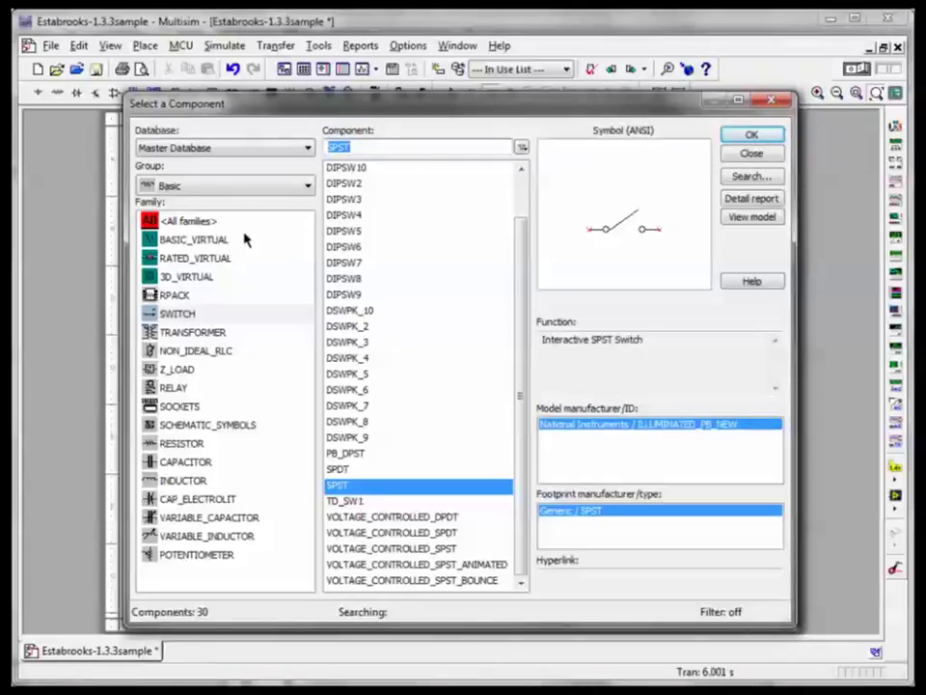
left_click(307, 185)
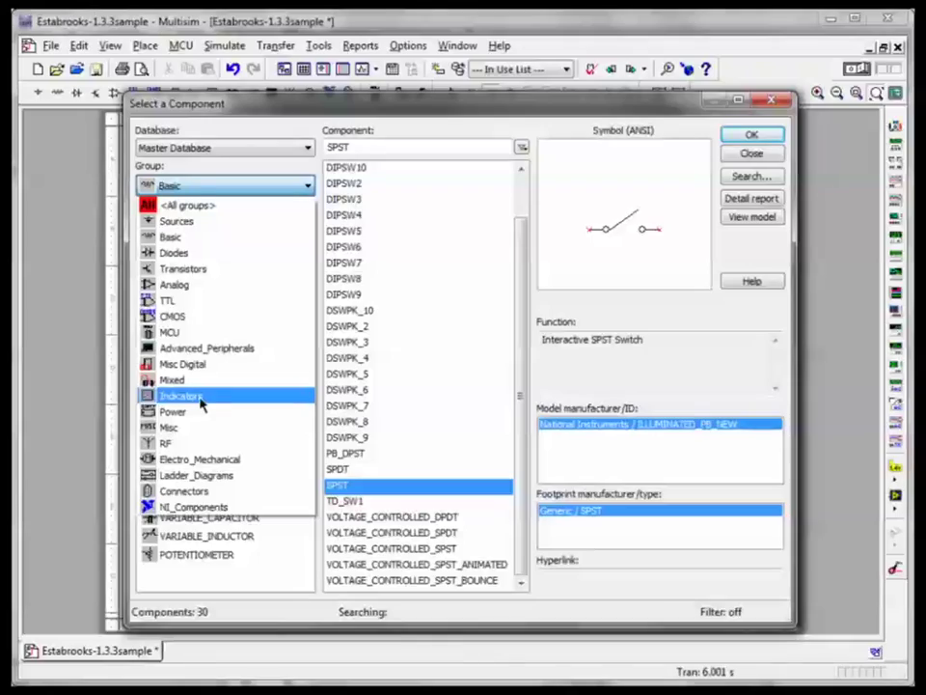
left_click(202, 397)
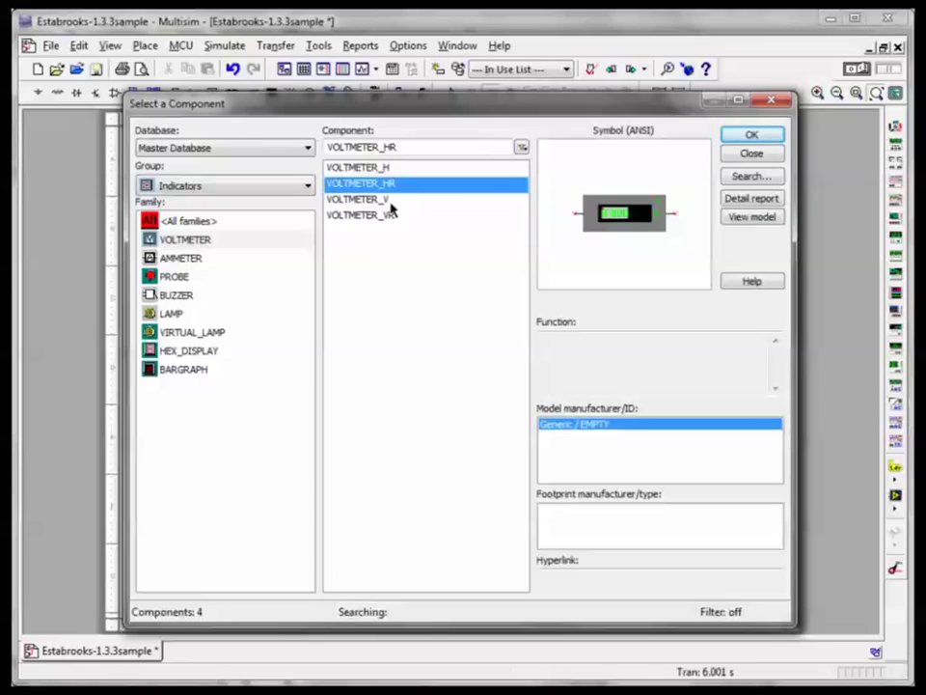
left_click(381, 168)
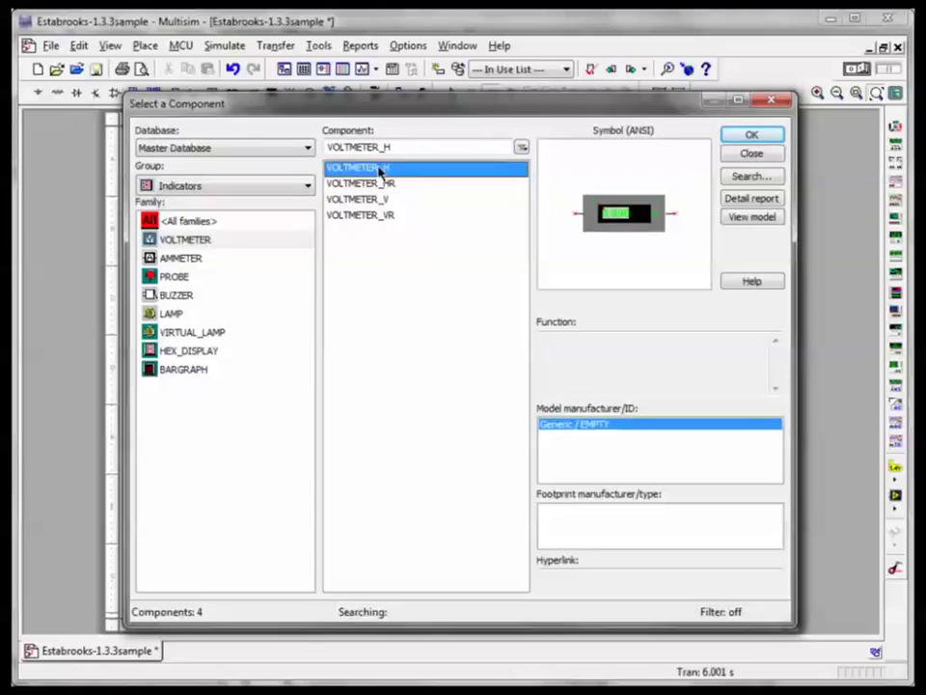
left_click(379, 197)
left_click(379, 174)
left_click(383, 200)
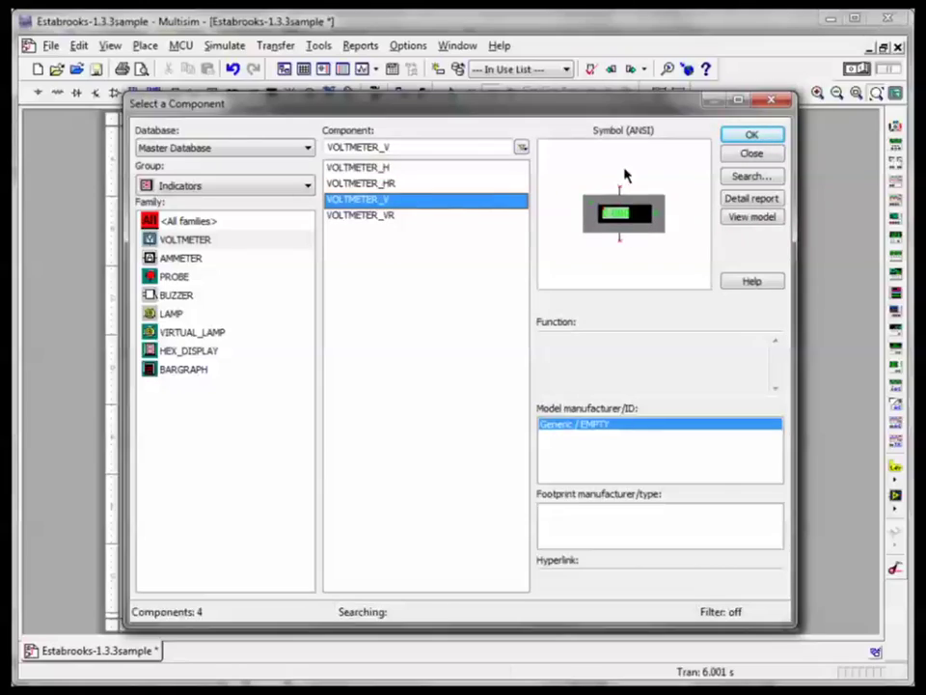
left_click(381, 183)
left_click(378, 215)
left_click(379, 183)
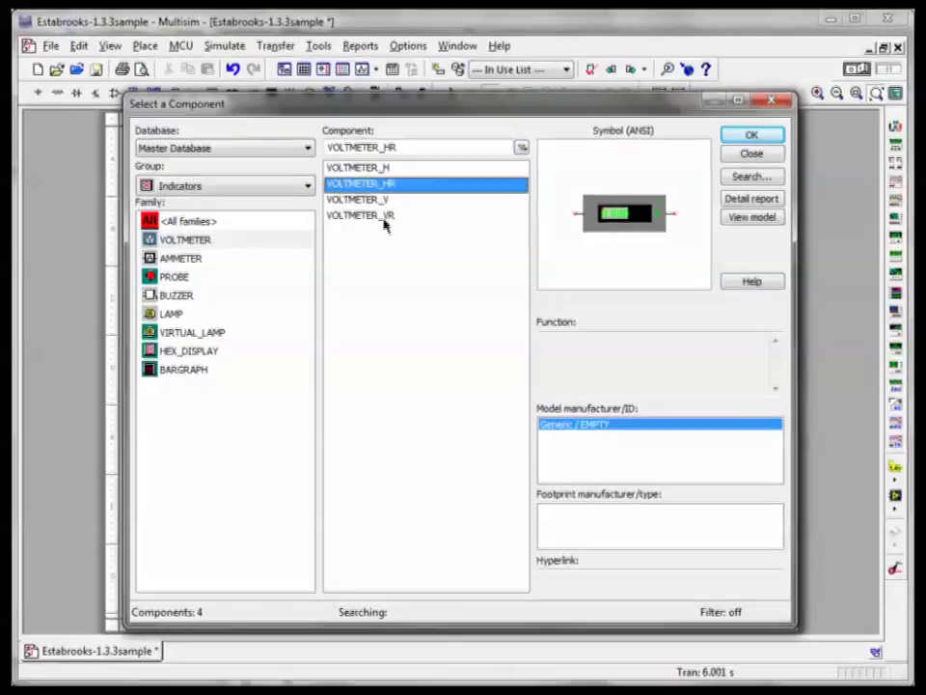
left_click(383, 215)
left_click(382, 183)
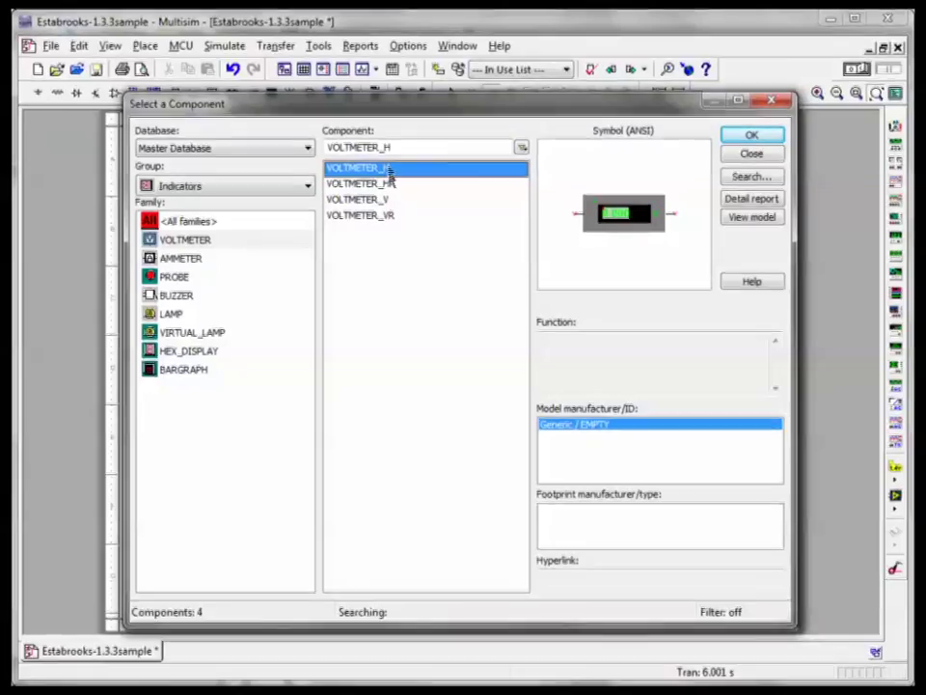
Place voltmeter U1 above R1 and a vertical VOLTMETER_V, U2, beside R2.
left_click(748, 136)
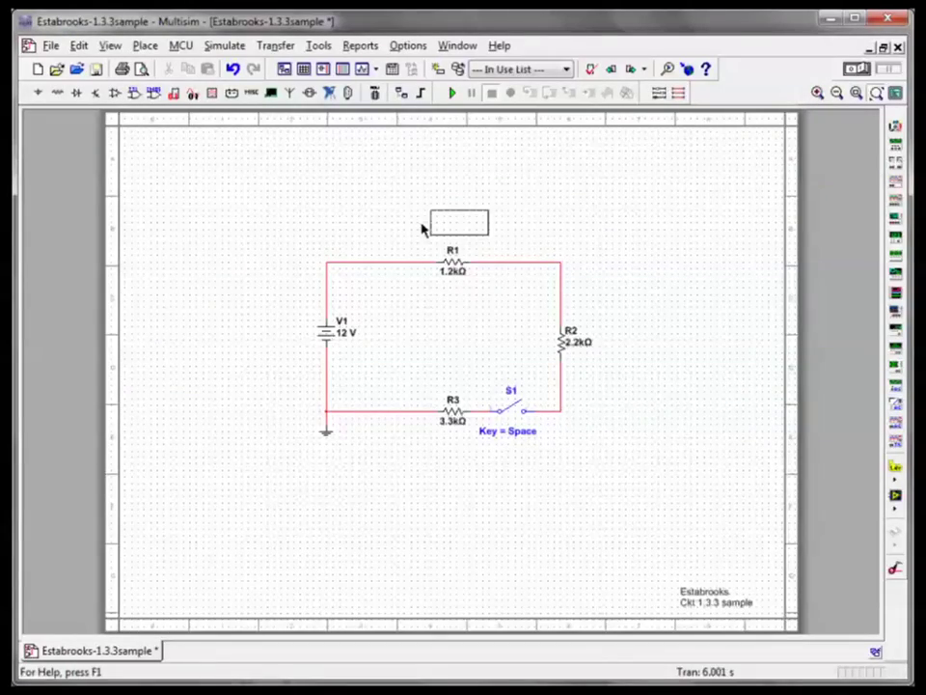
left_click(422, 224)
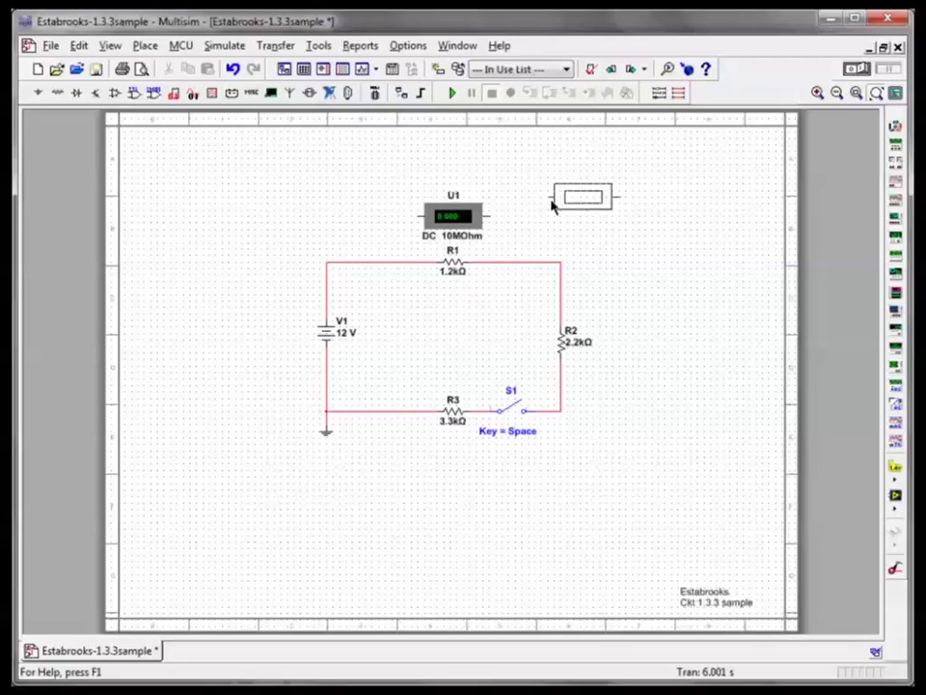
key("Escape")
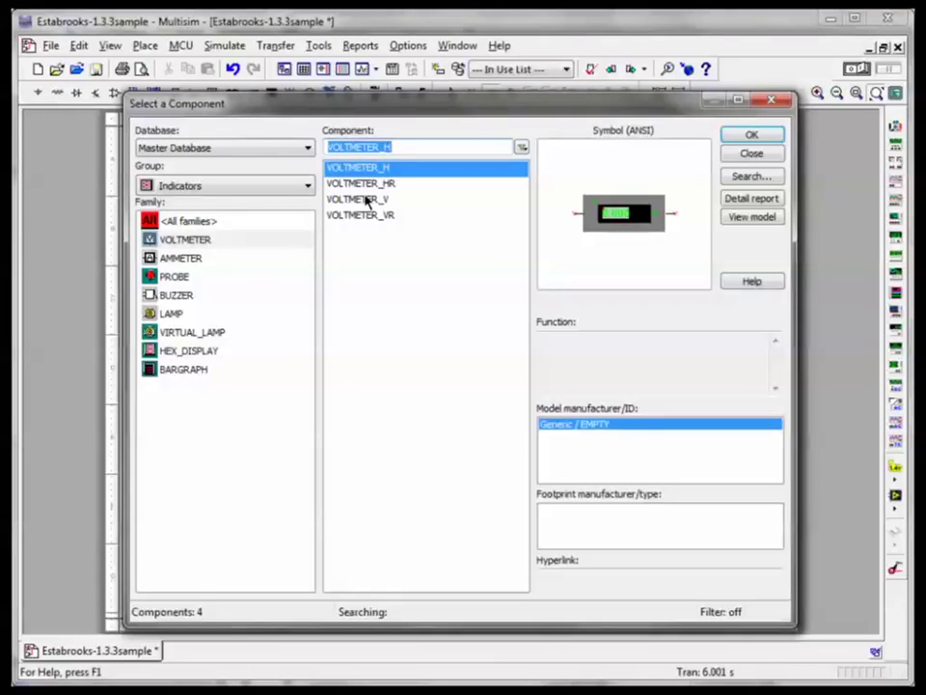
left_click(367, 199)
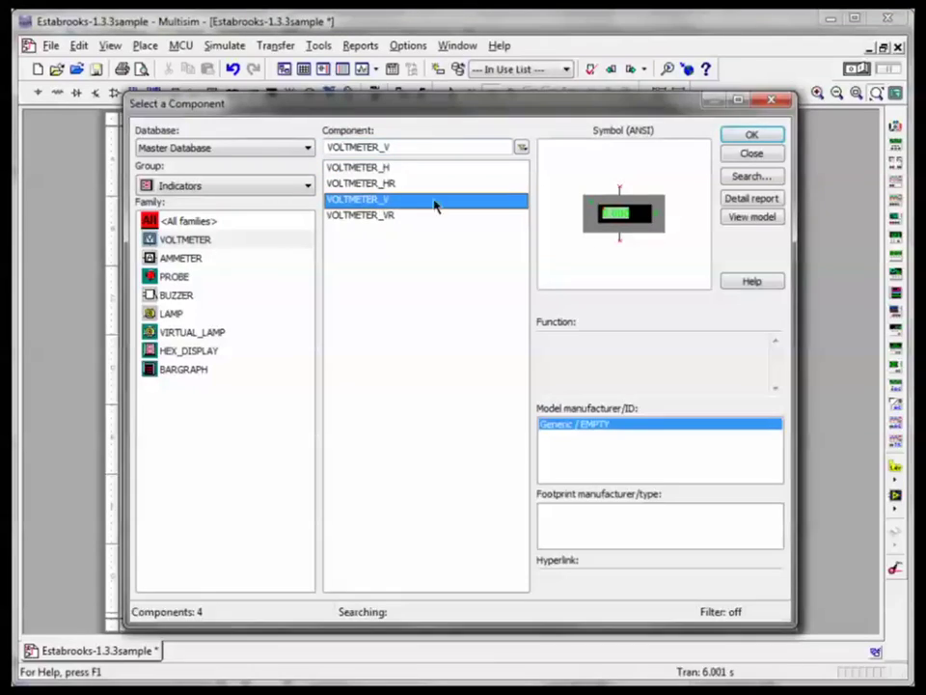
left_click(752, 134)
left_click(636, 364)
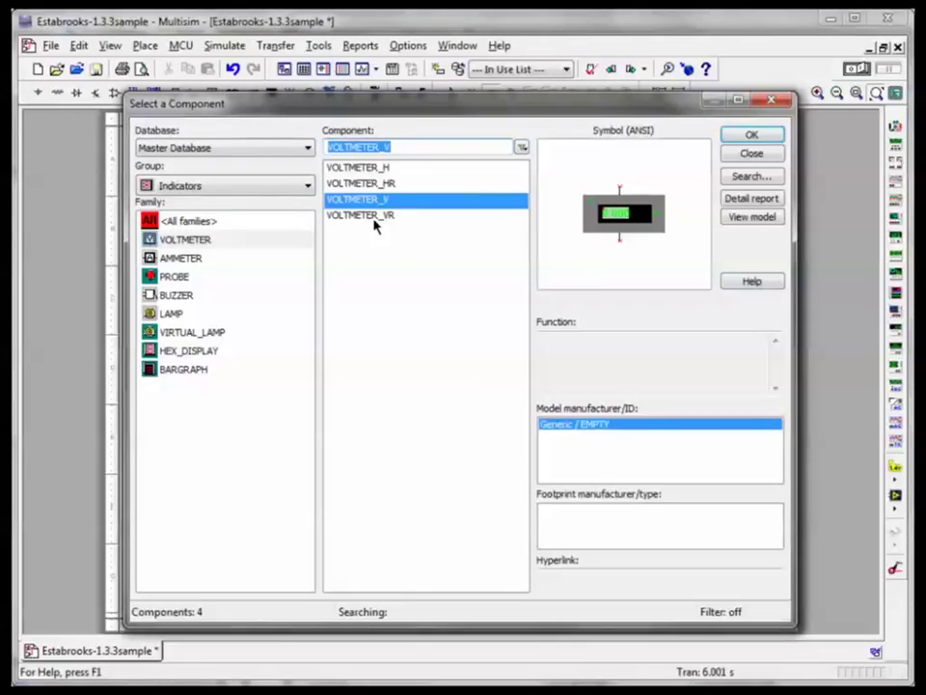
Place a VOLTMETER_HR, U3, below R3.
left_click(483, 184)
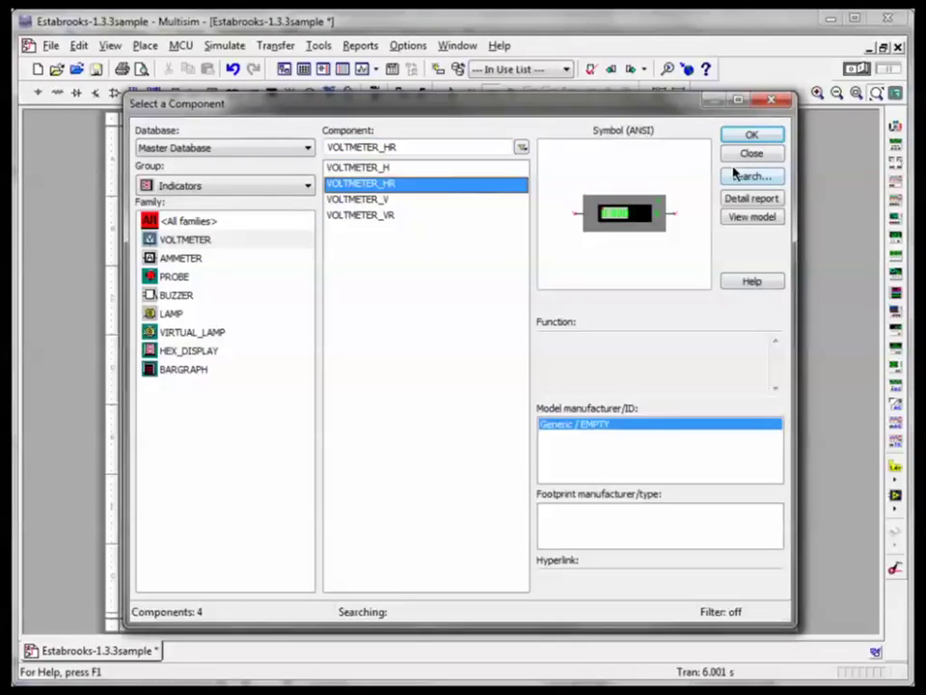
left_click(754, 136)
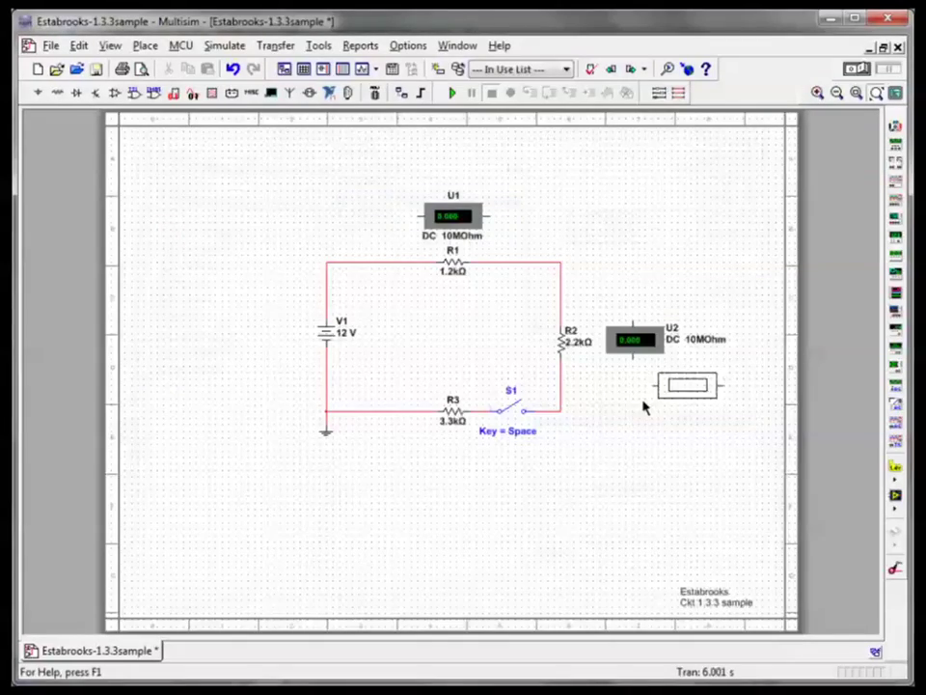
left_click(409, 482)
key("Escape")
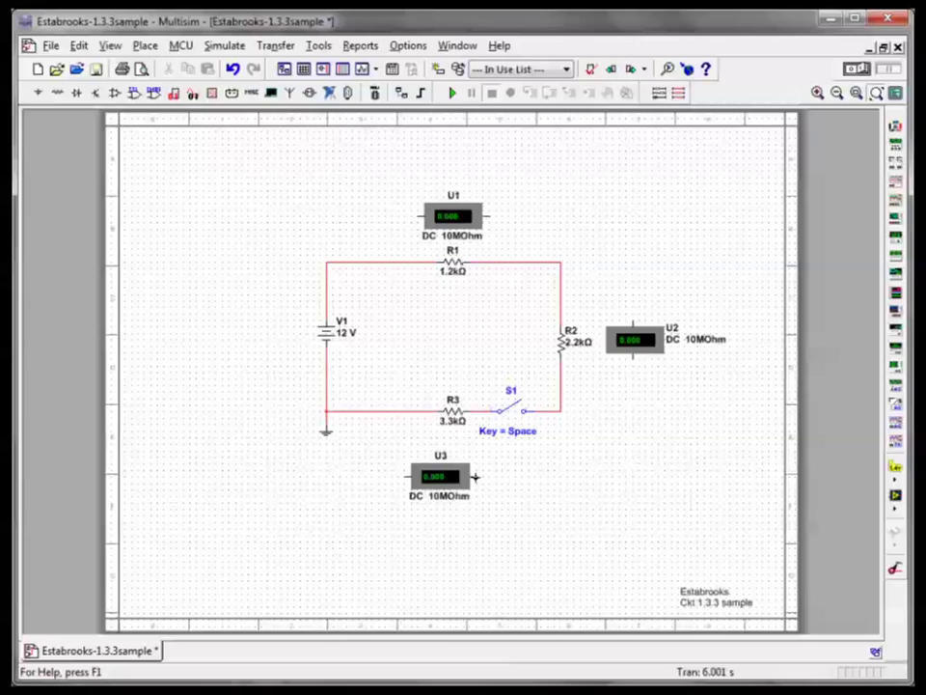
left_click(476, 475)
Connect U3's right and left leads to the wires on either side of R3.
left_click(476, 411)
left_click(405, 475)
left_click(405, 411)
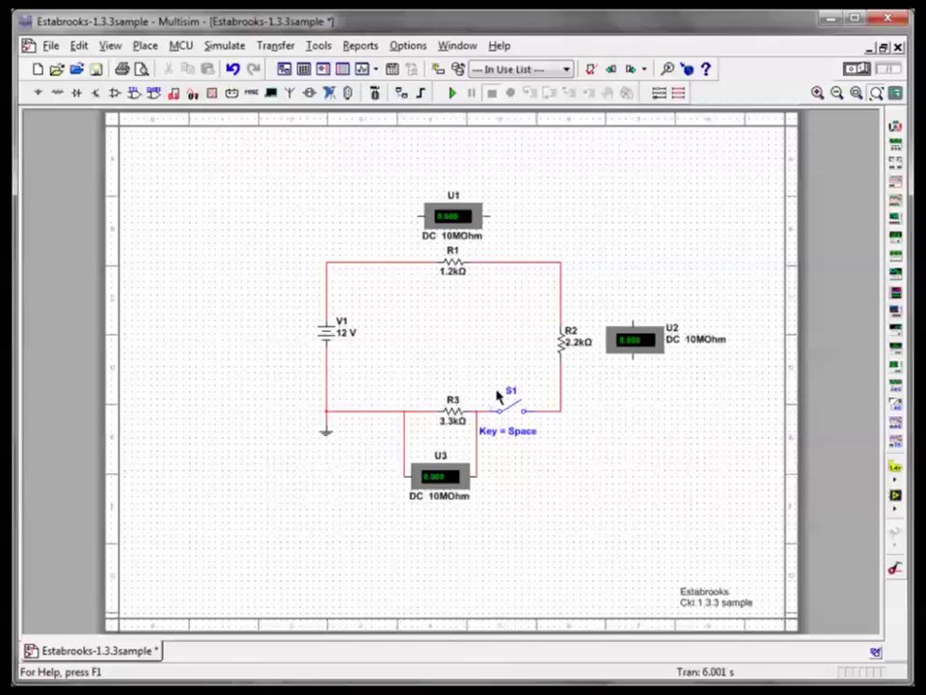
Wire U2's bottom lead to R2's lower end and U1's terminals across R1.
left_click(632, 357)
left_click(559, 364)
left_click(598, 365)
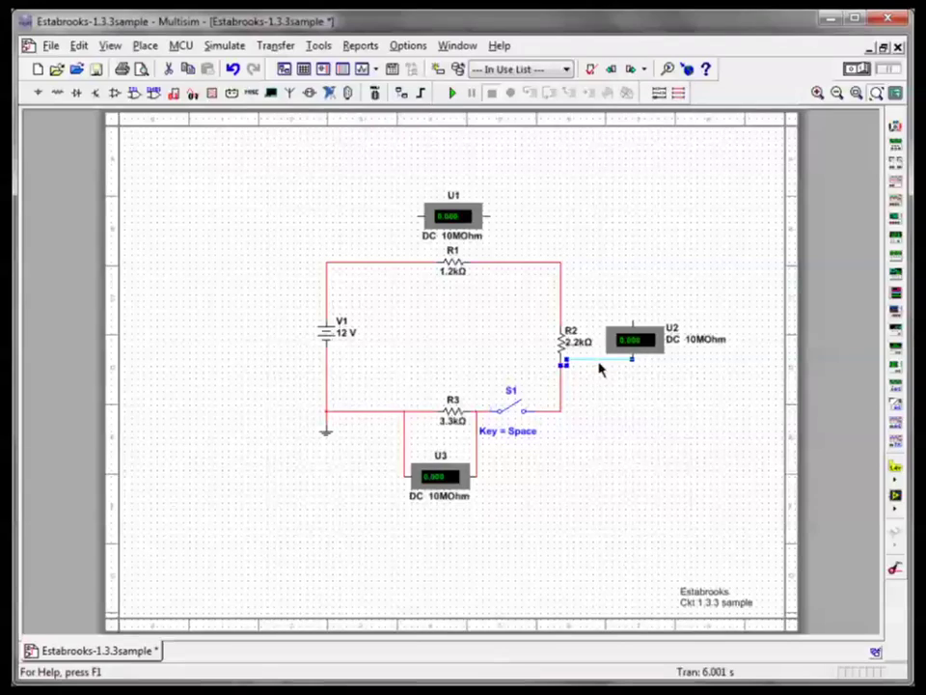
left_click(629, 319)
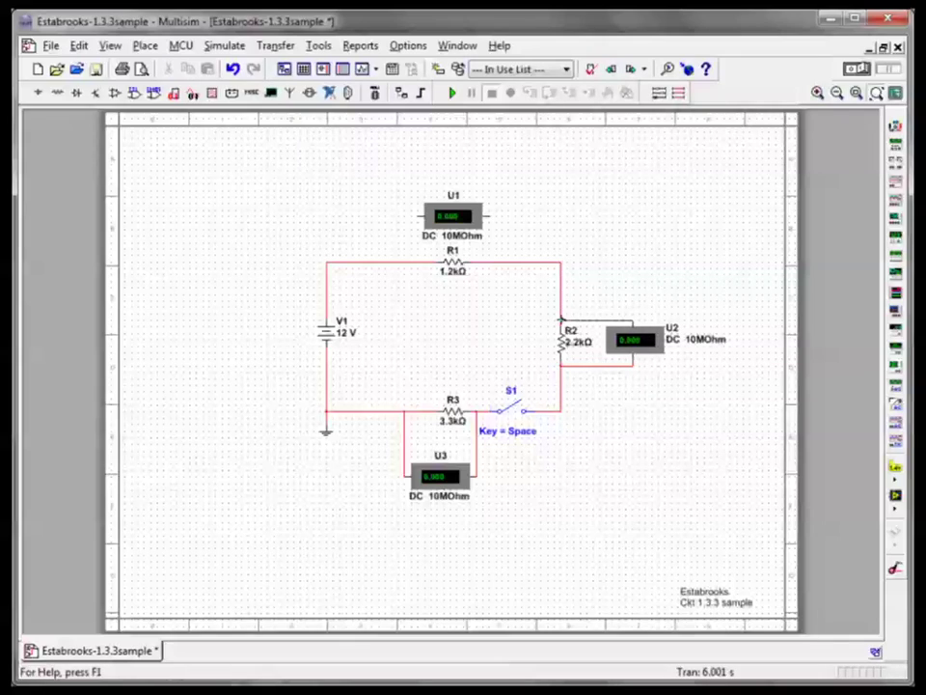
left_click(493, 260)
left_click_drag(417, 217, 416, 262)
Run the simulation and close S1 so the voltmeters read about 2.15 V, 3.94 V and 5.91 V.
left_click(865, 70)
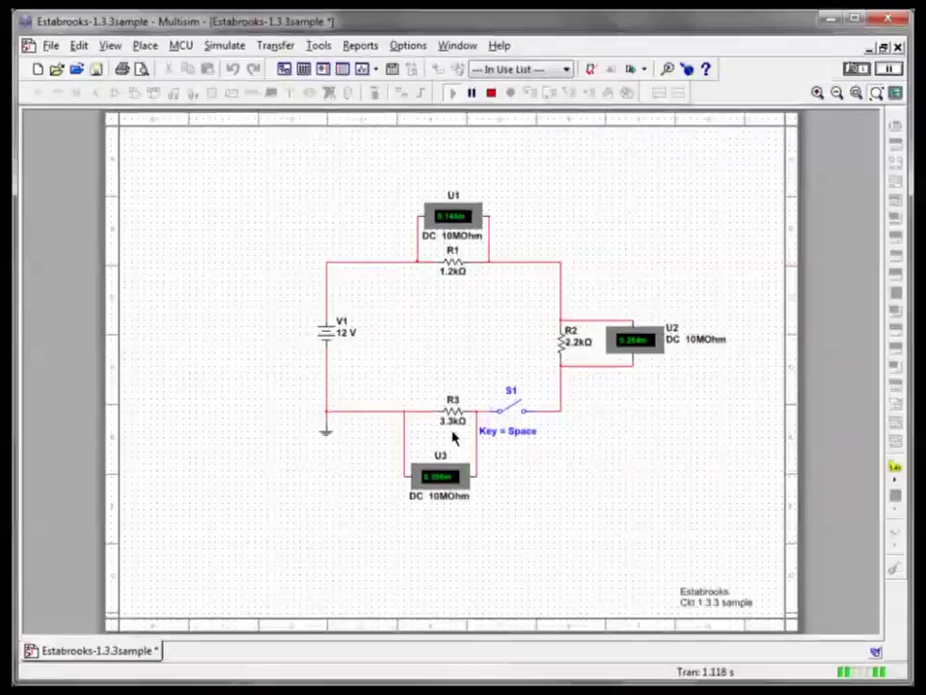
left_click(512, 415)
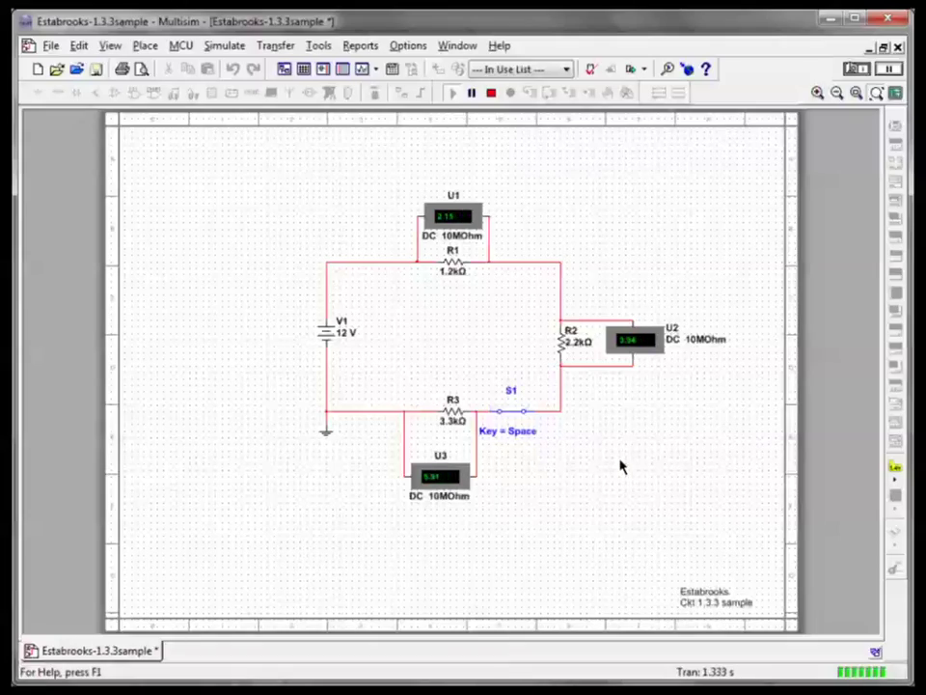